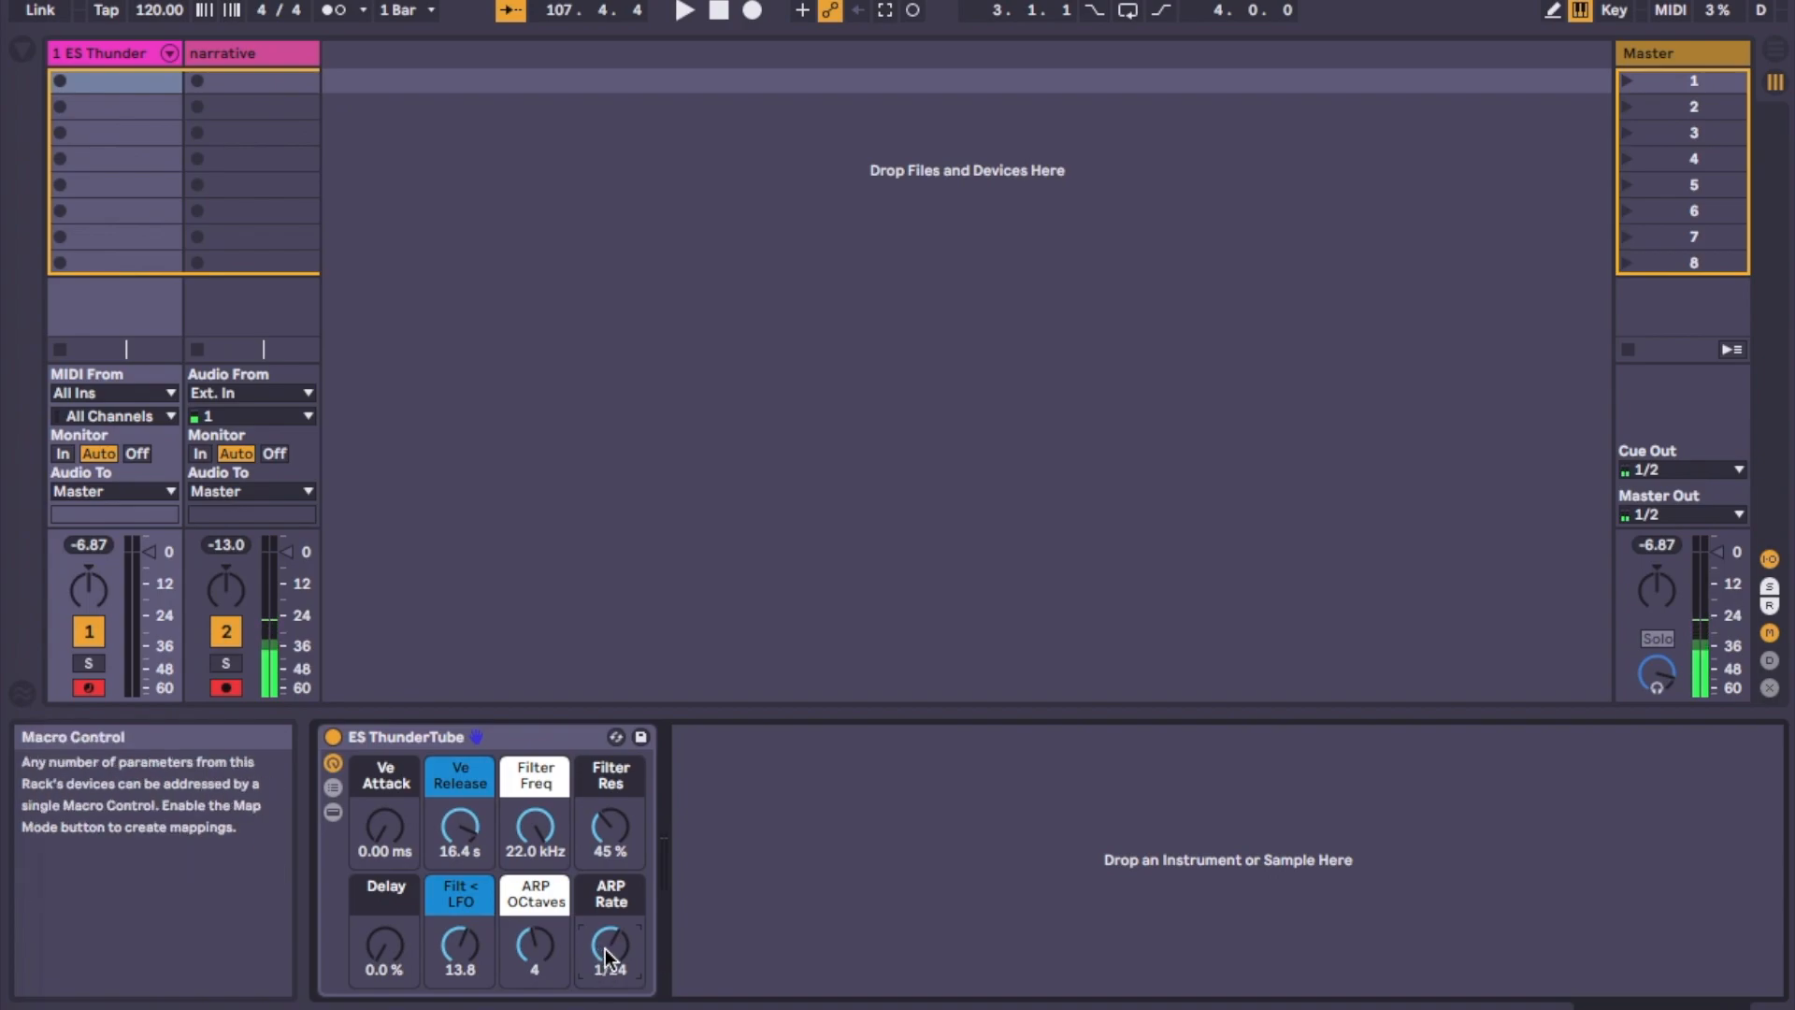
Step: Set the rack's ARP Rate macro to 1/1, and switch the narrative track's record arm off and on again
drag(604, 948, 604, 1006)
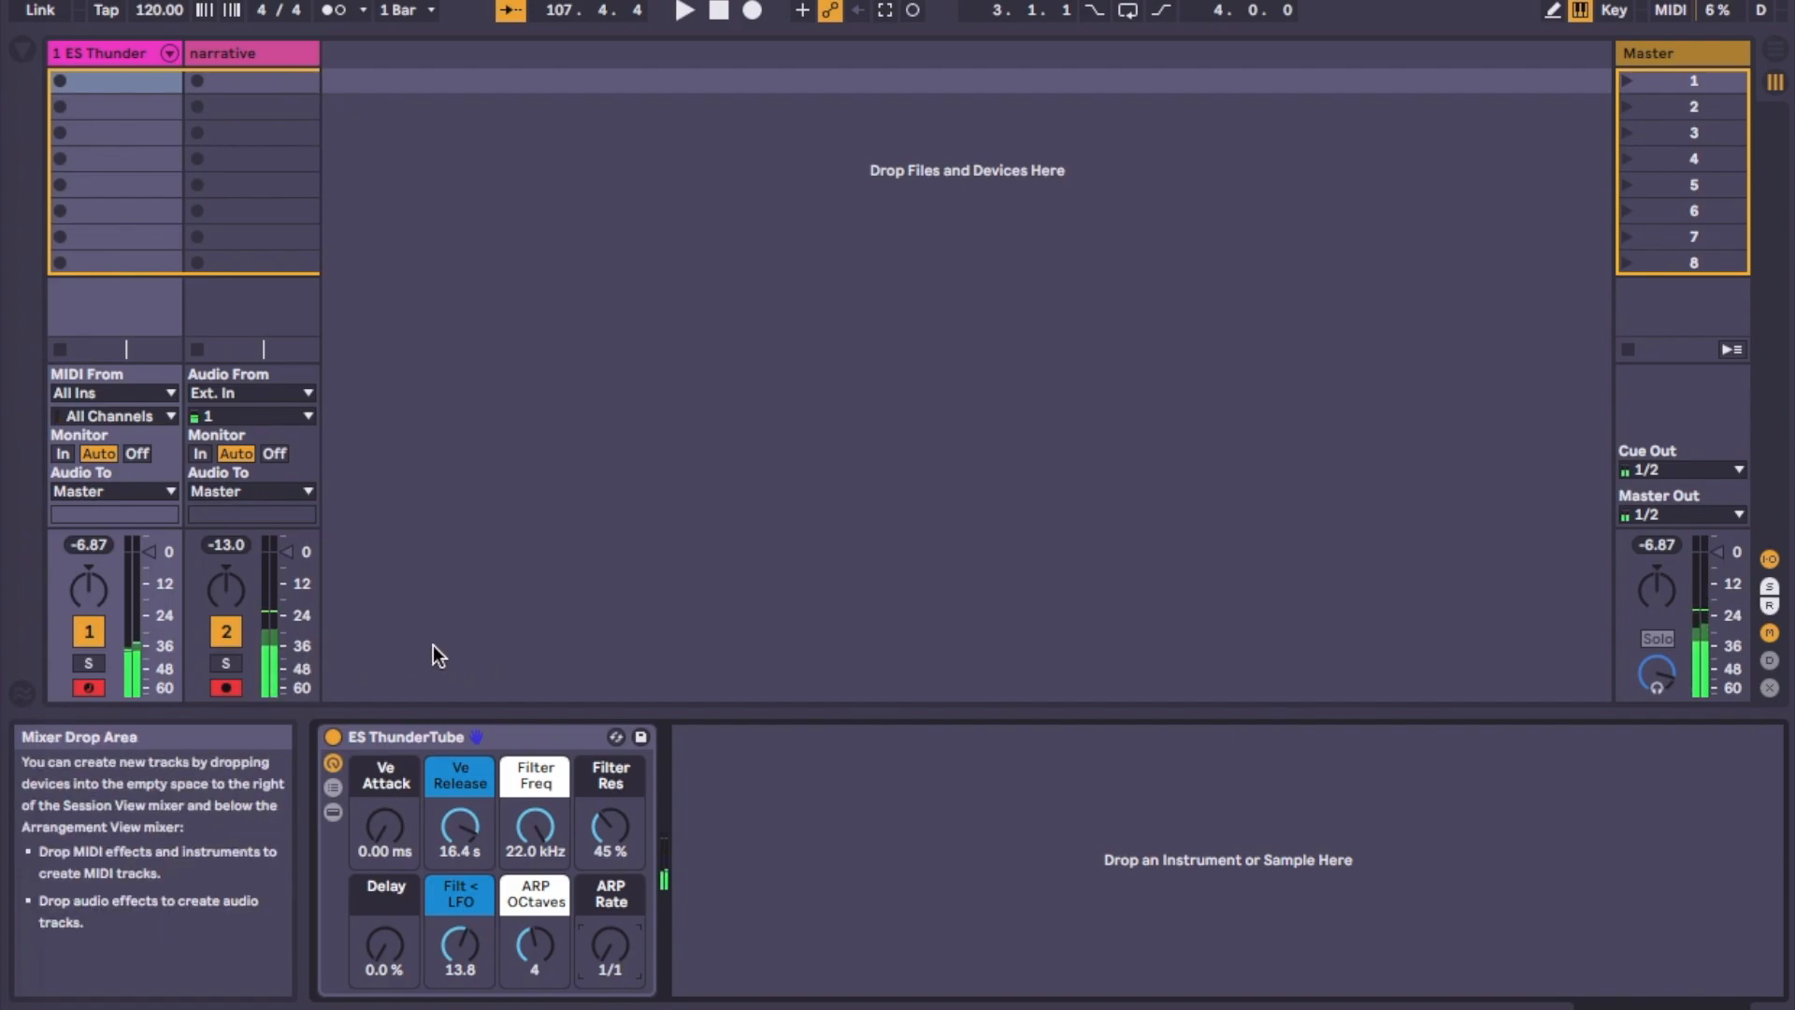
click(226, 688)
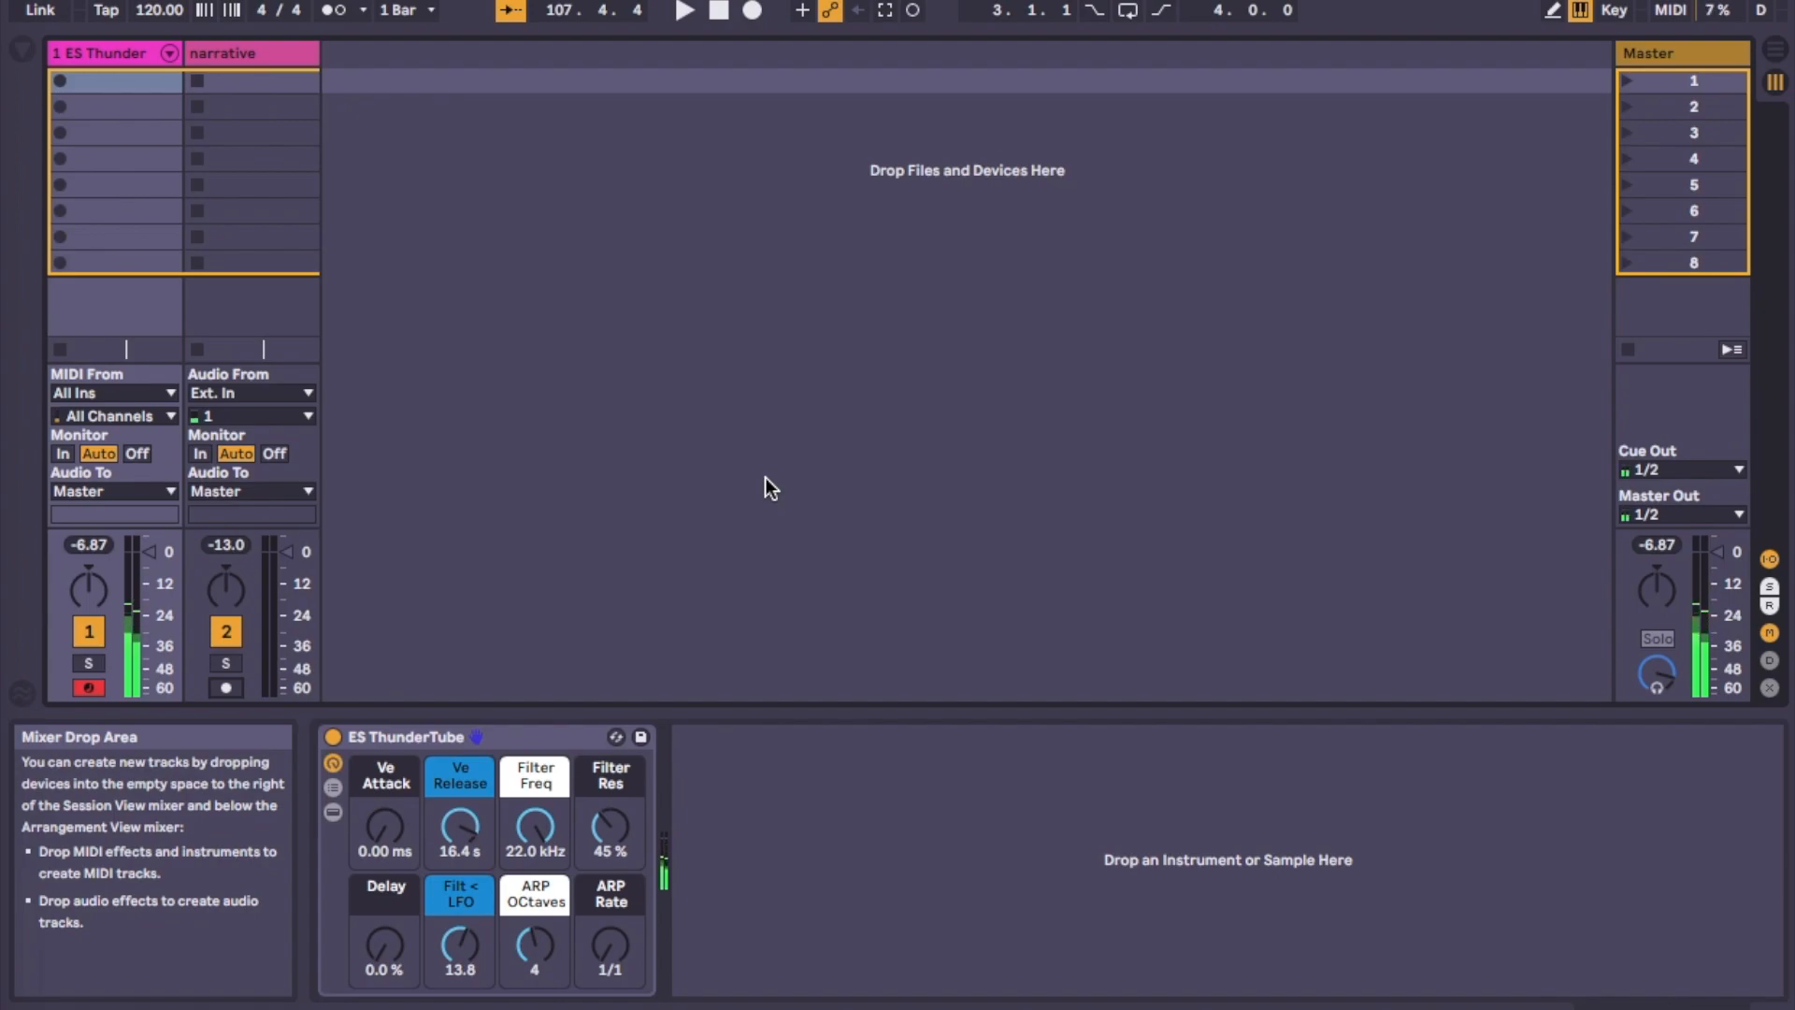
click(224, 688)
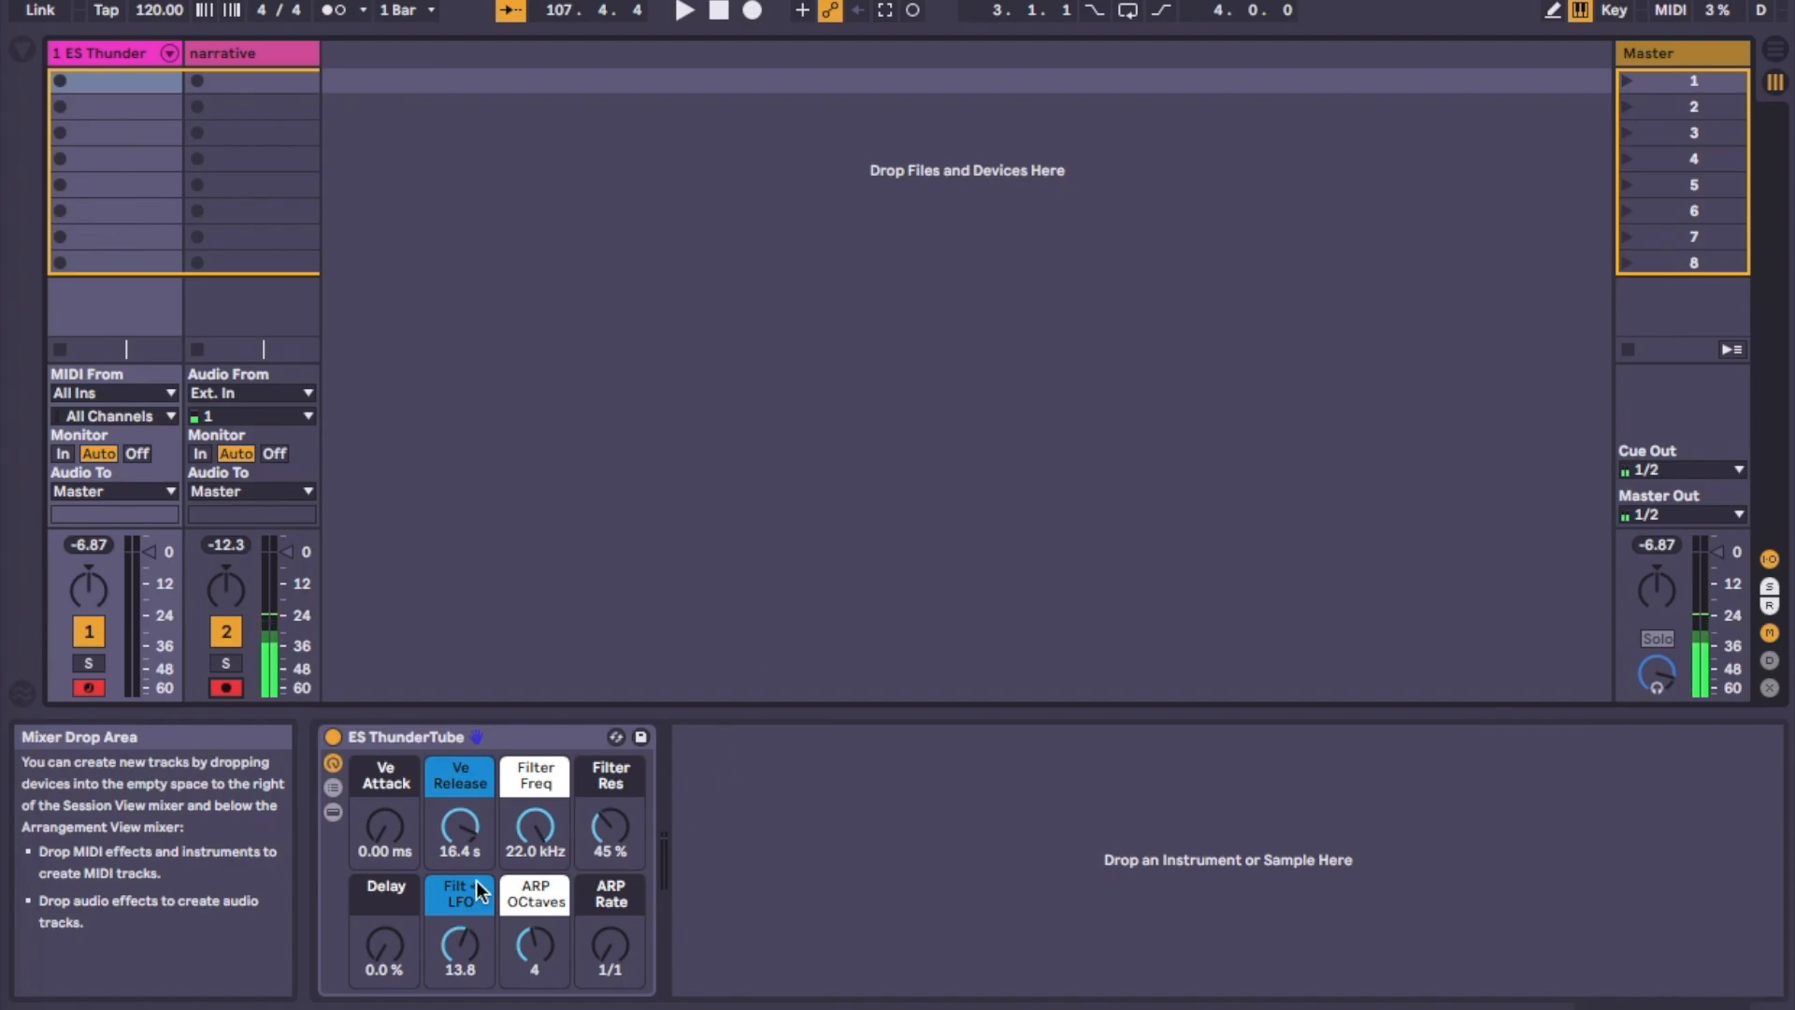
Step: Show the devices contained in the ES ThunderTube rack and set the ARP Rate macro to 1/16
click(334, 812)
scroll(977, 815, right, 3)
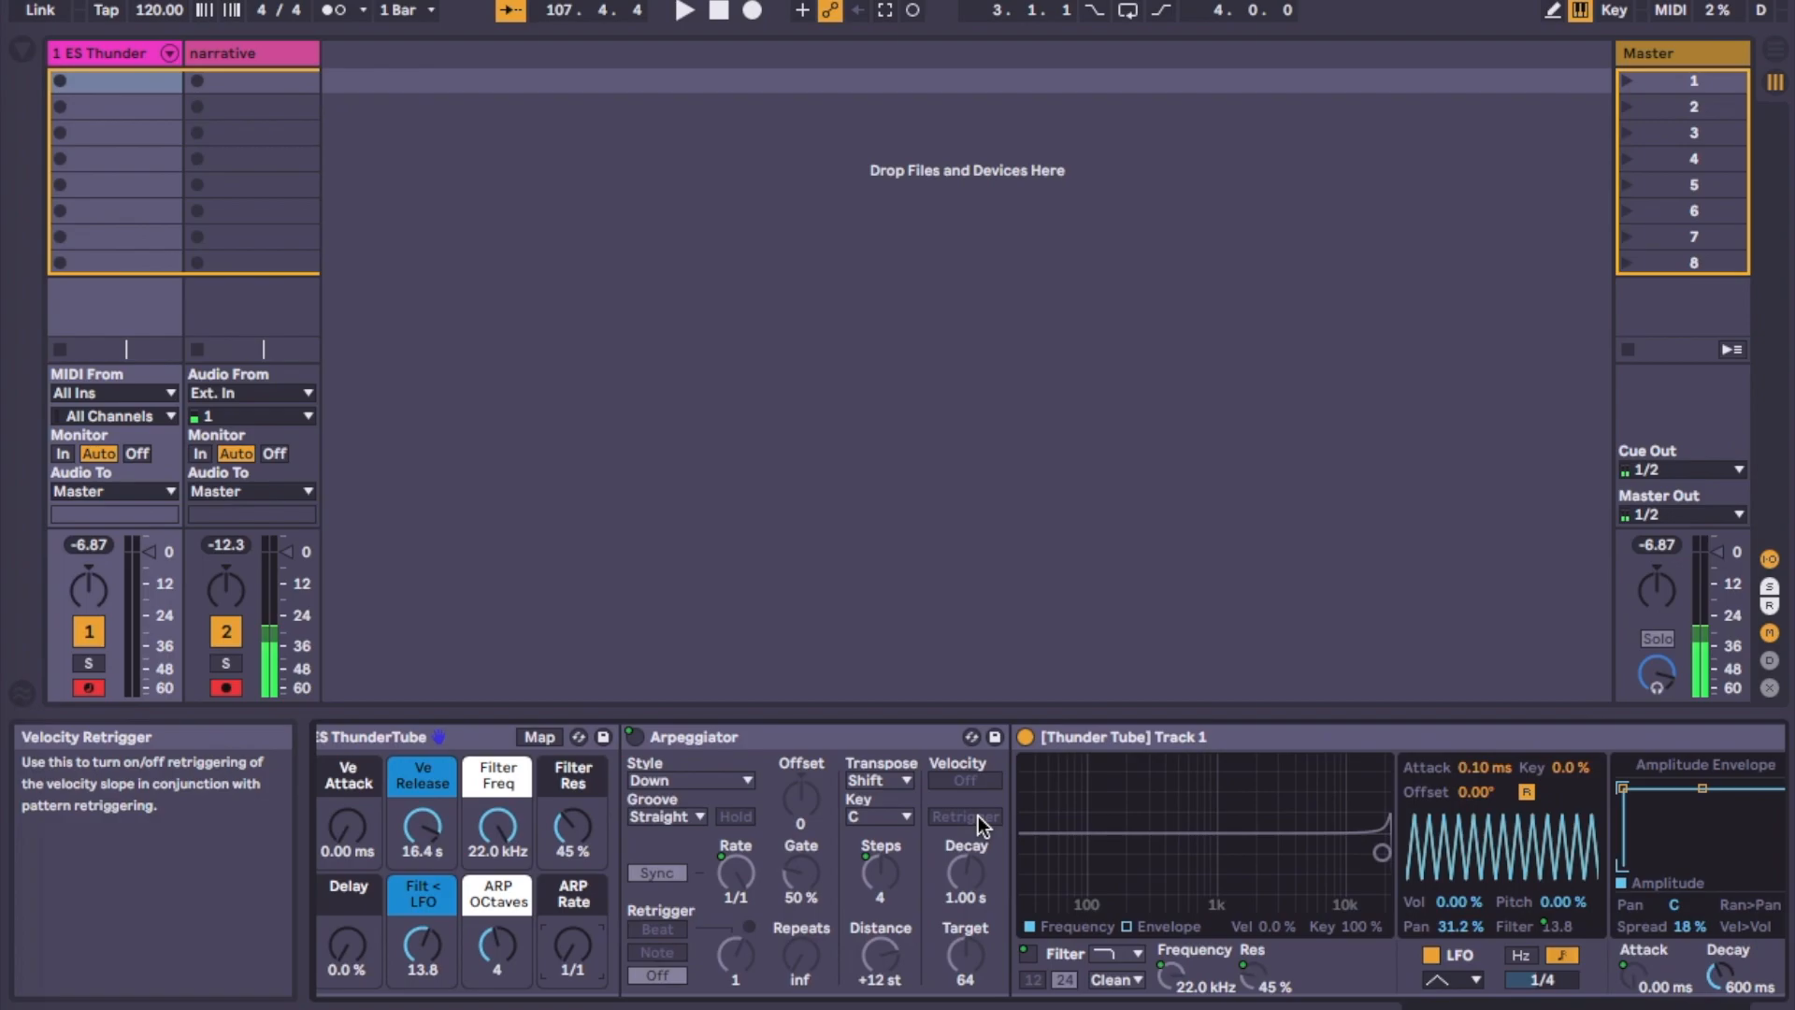
scroll(978, 815, left, 3)
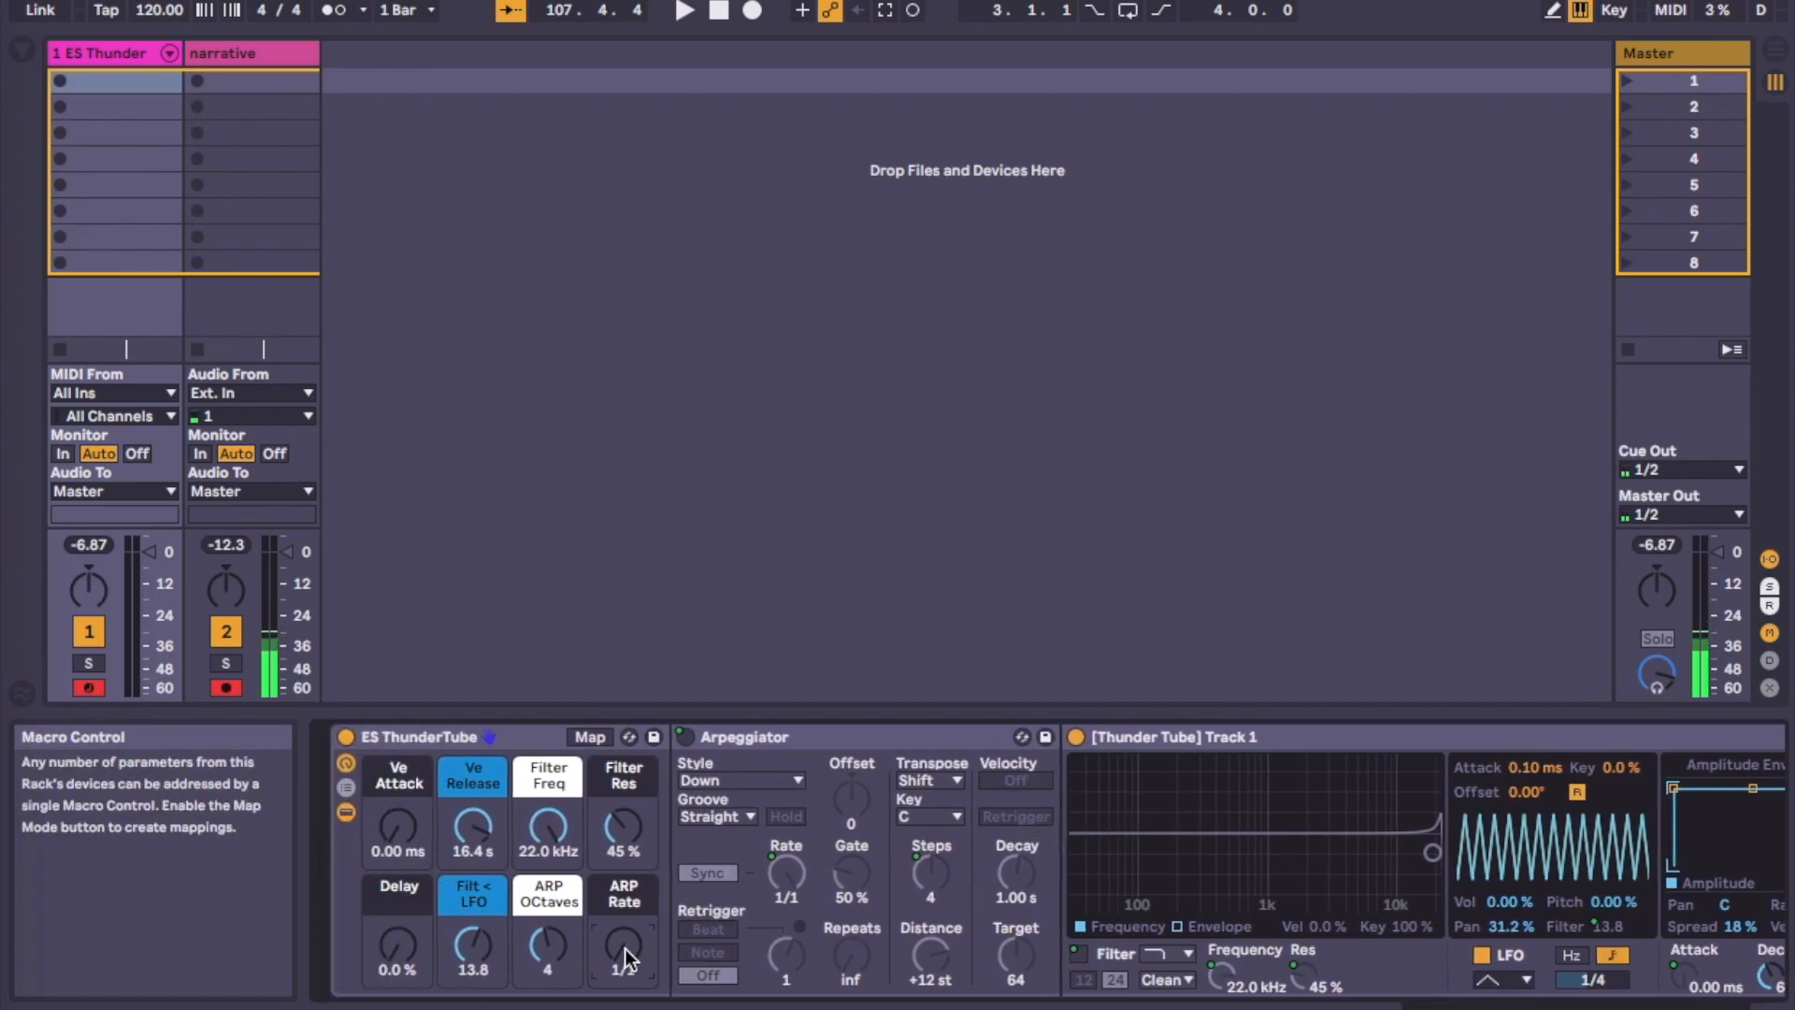
drag(624, 947, 624, 894)
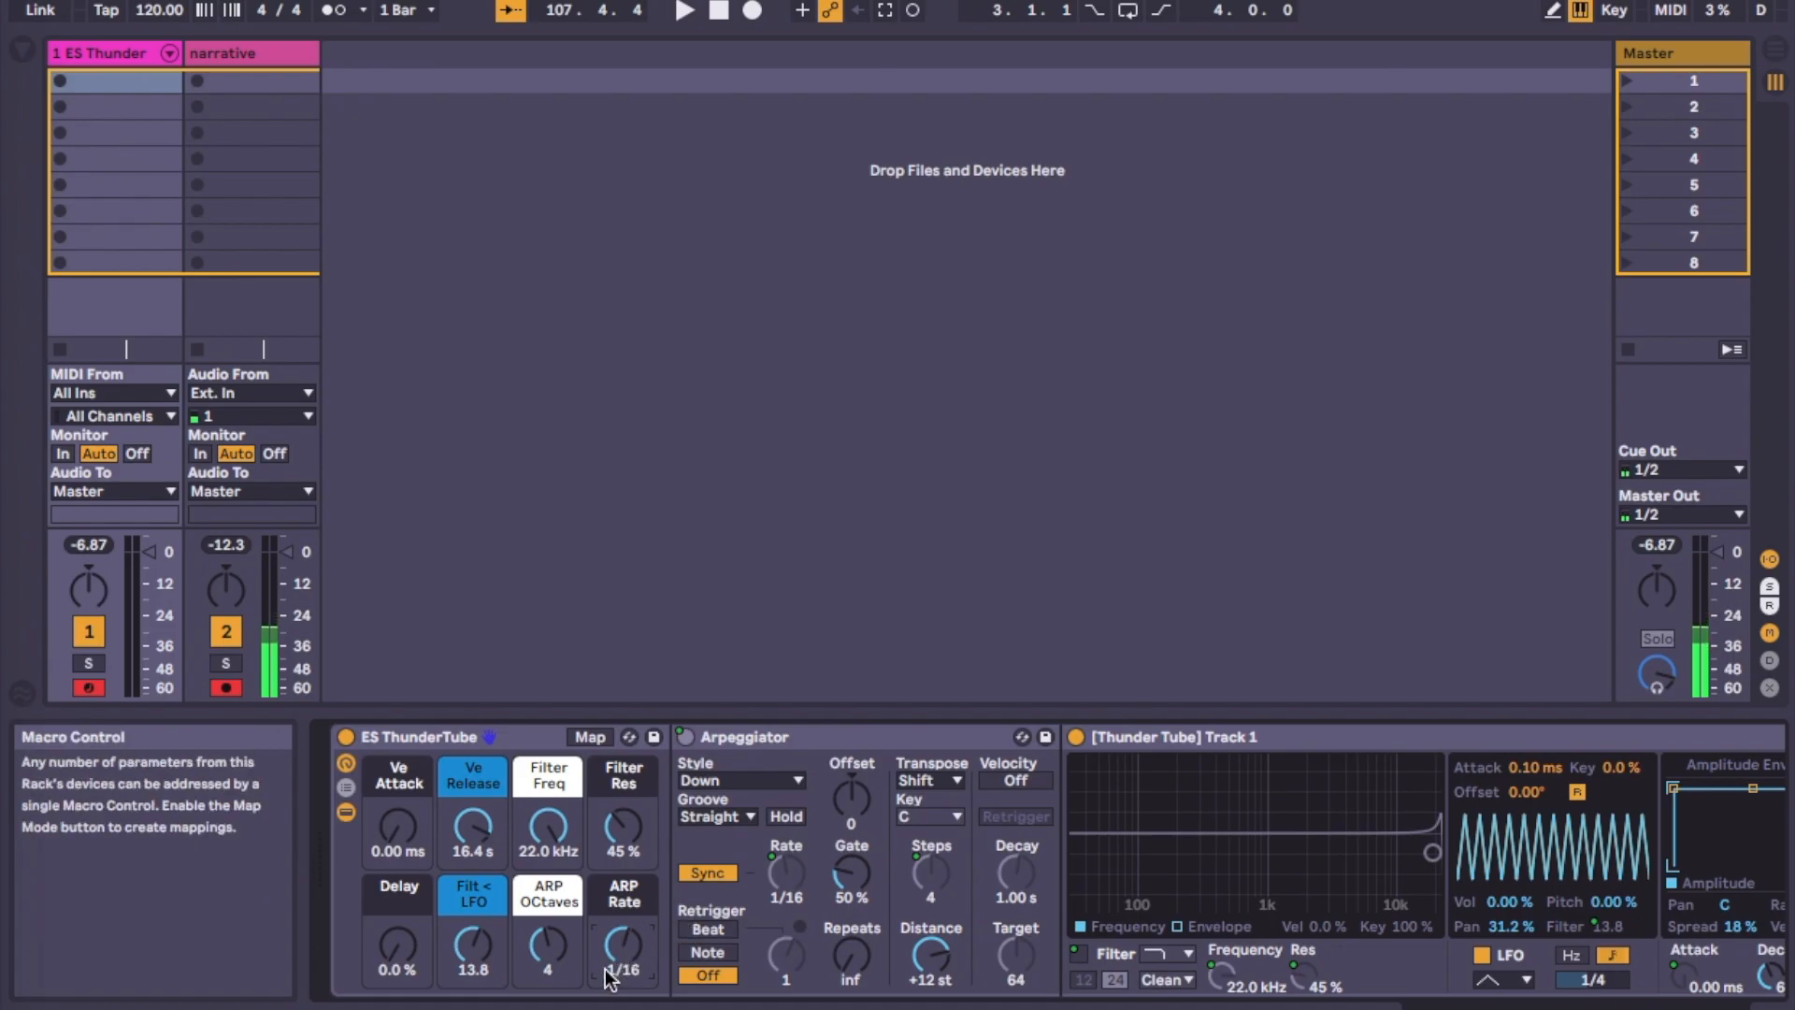
Step: Shorten the Ve Release macro to 558 ms and set the ARP Rate macro to 1/24
click(531, 946)
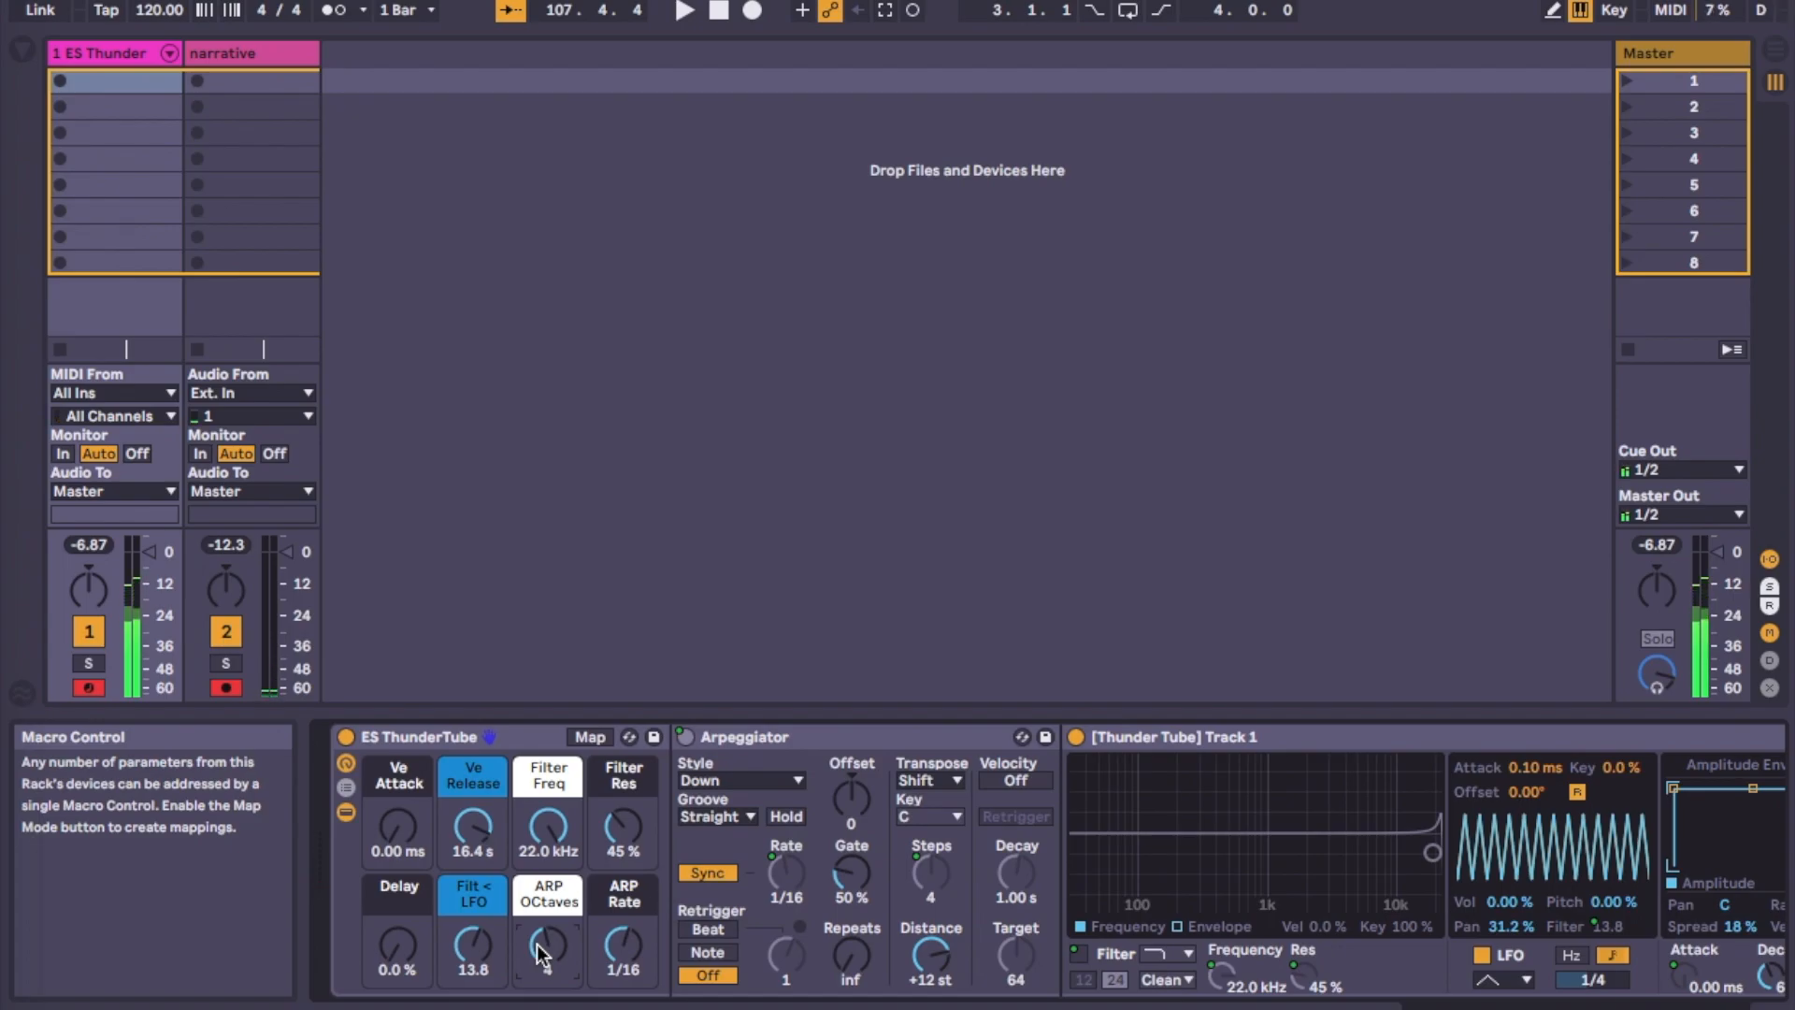
drag(496, 839, 496, 926)
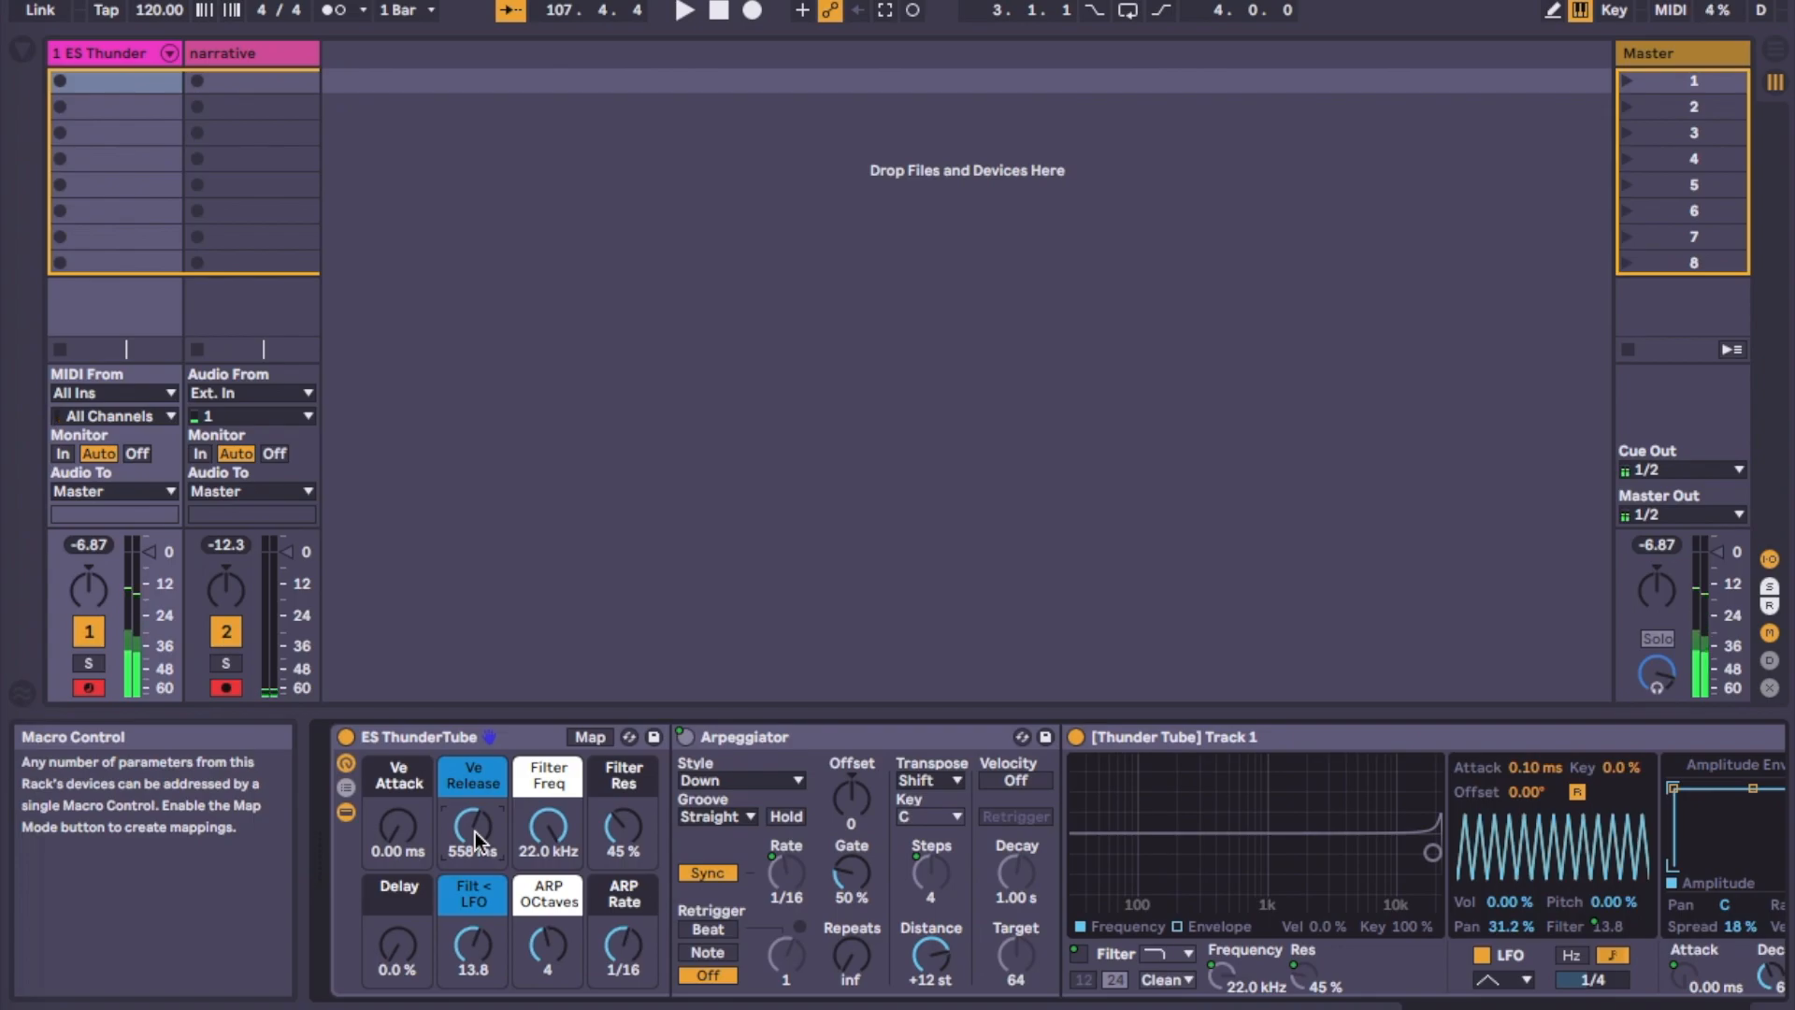
drag(609, 952, 610, 942)
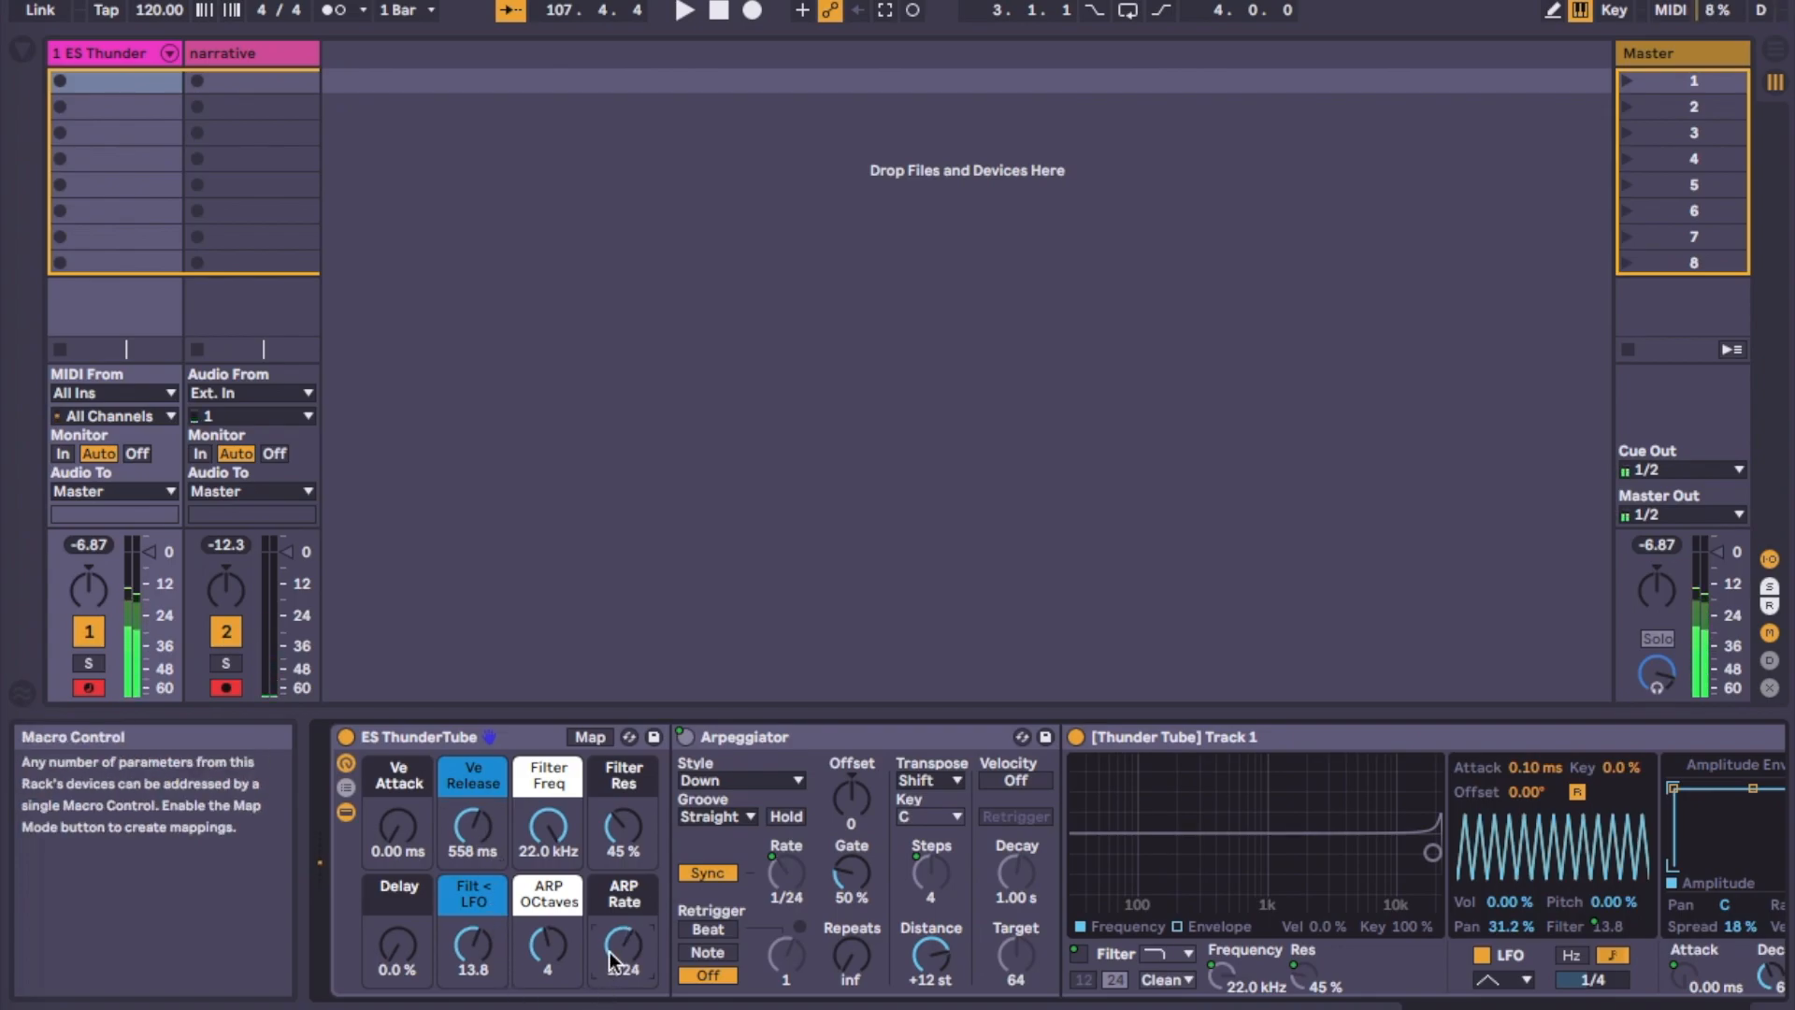
Step: Change the Arpeggiator style to Up and raise the rack's Delay macro to 35 %
click(738, 779)
click(698, 393)
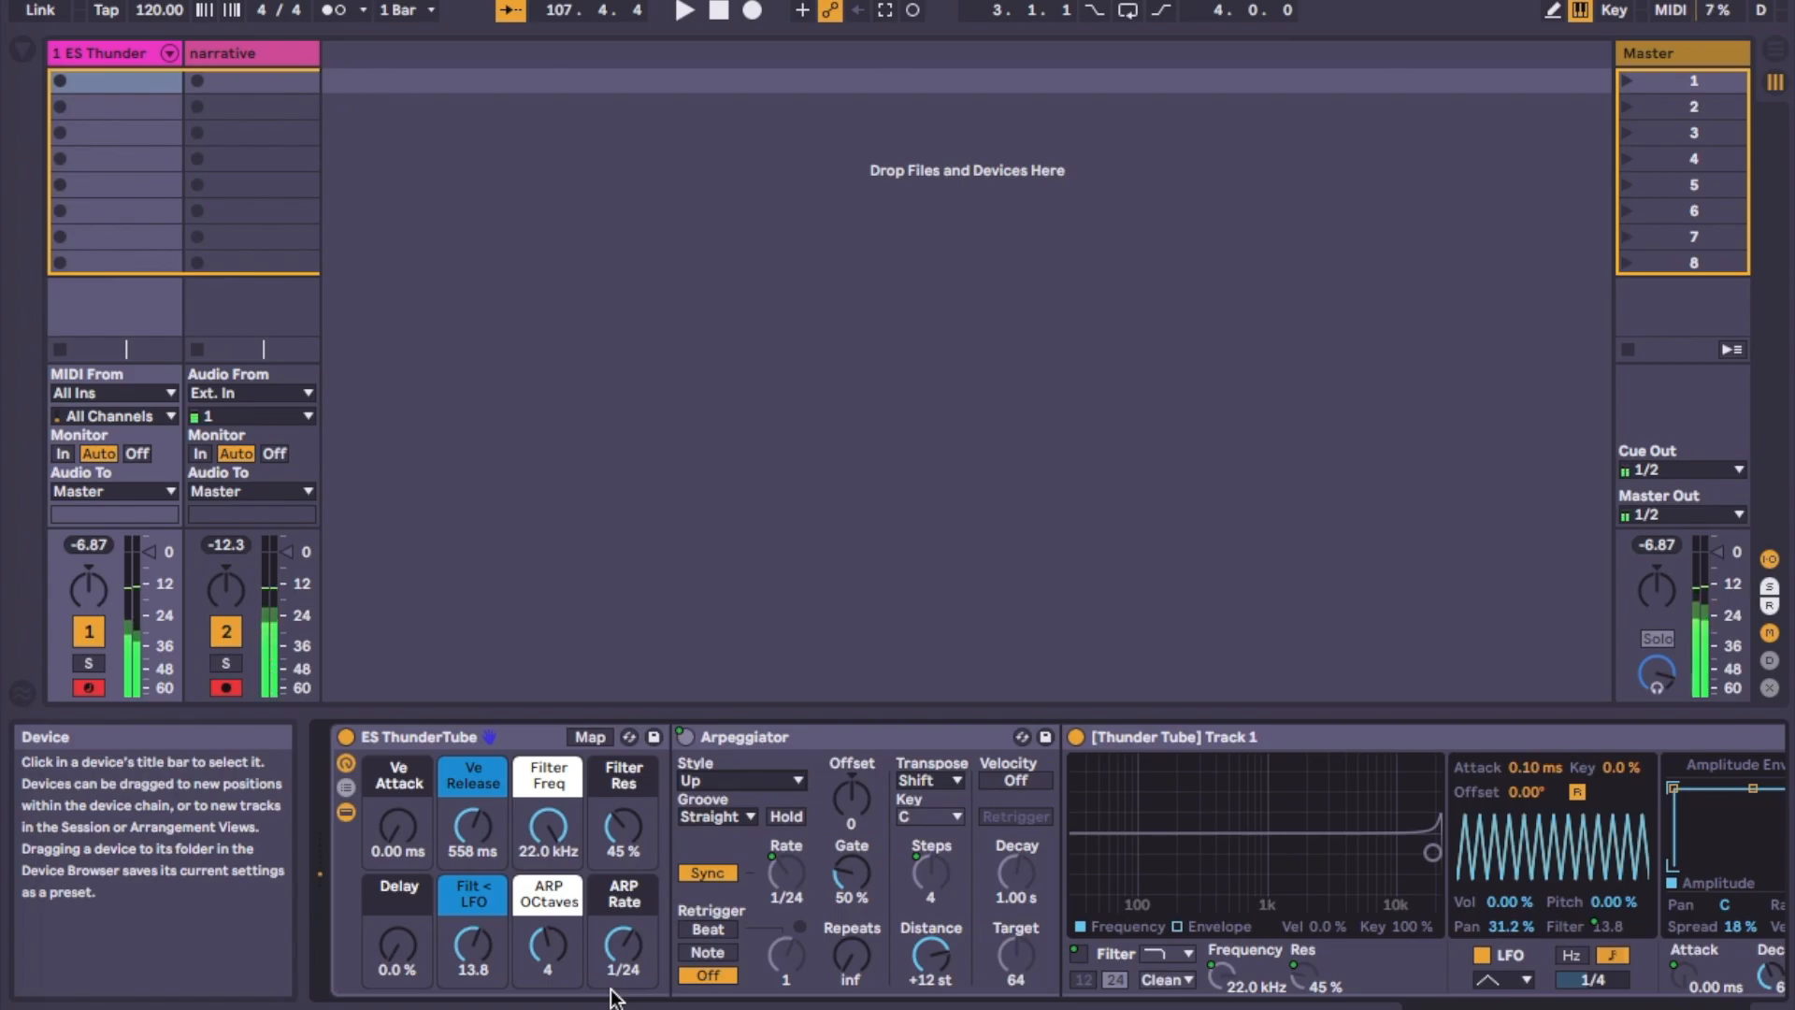
drag(397, 946, 398, 890)
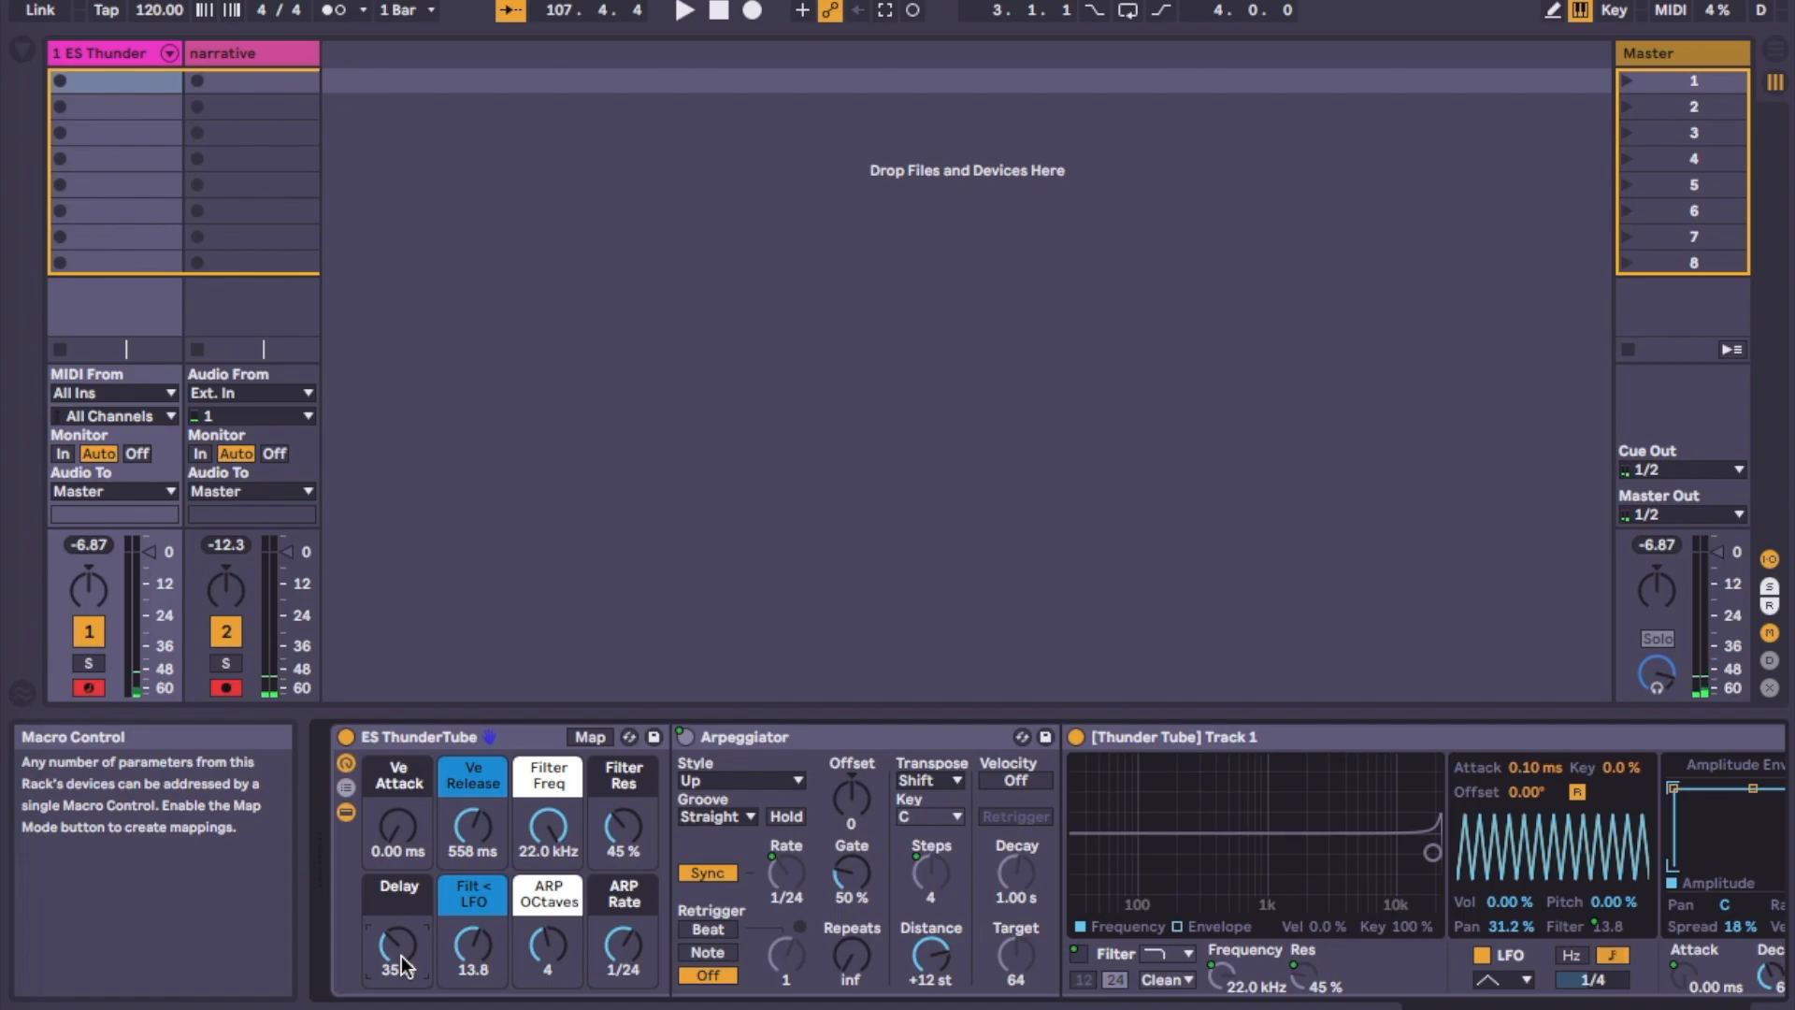
Step: Set the Ve Release macro to 1.22 s and the ARP Rate macro to 1/1
scroll(401, 965, right, 1)
drag(461, 835, 461, 806)
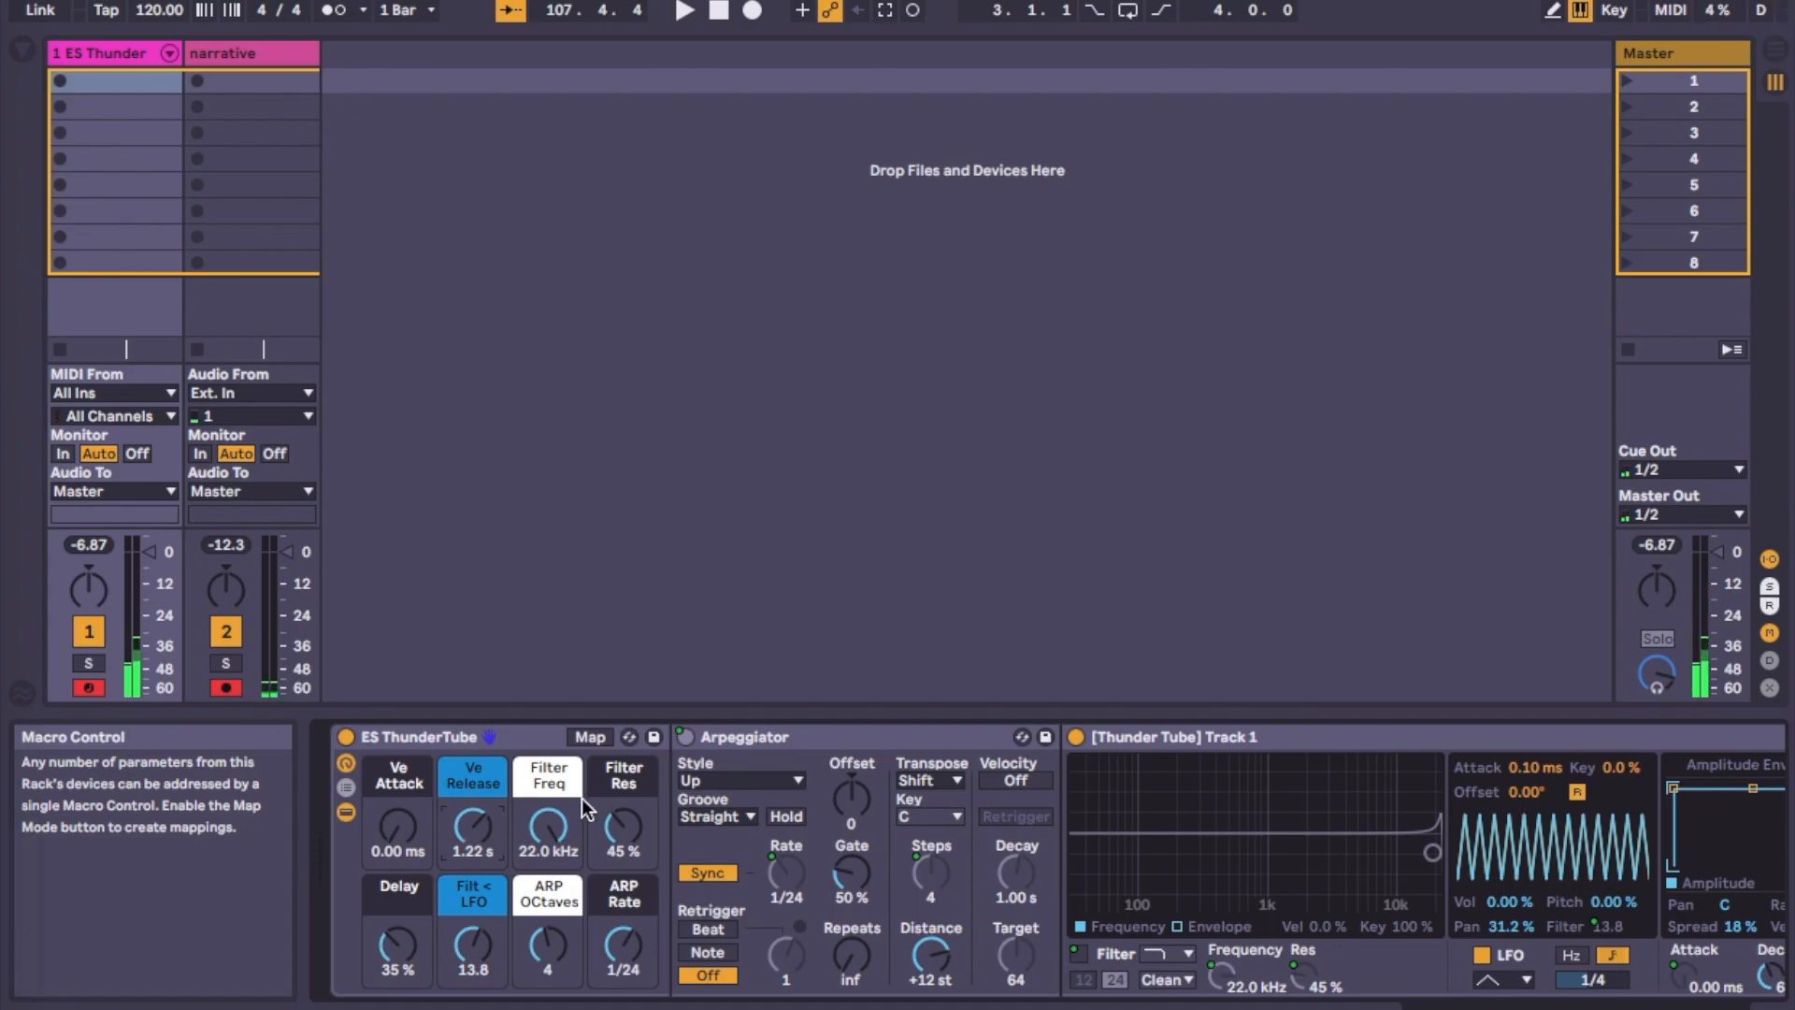
drag(623, 946, 625, 956)
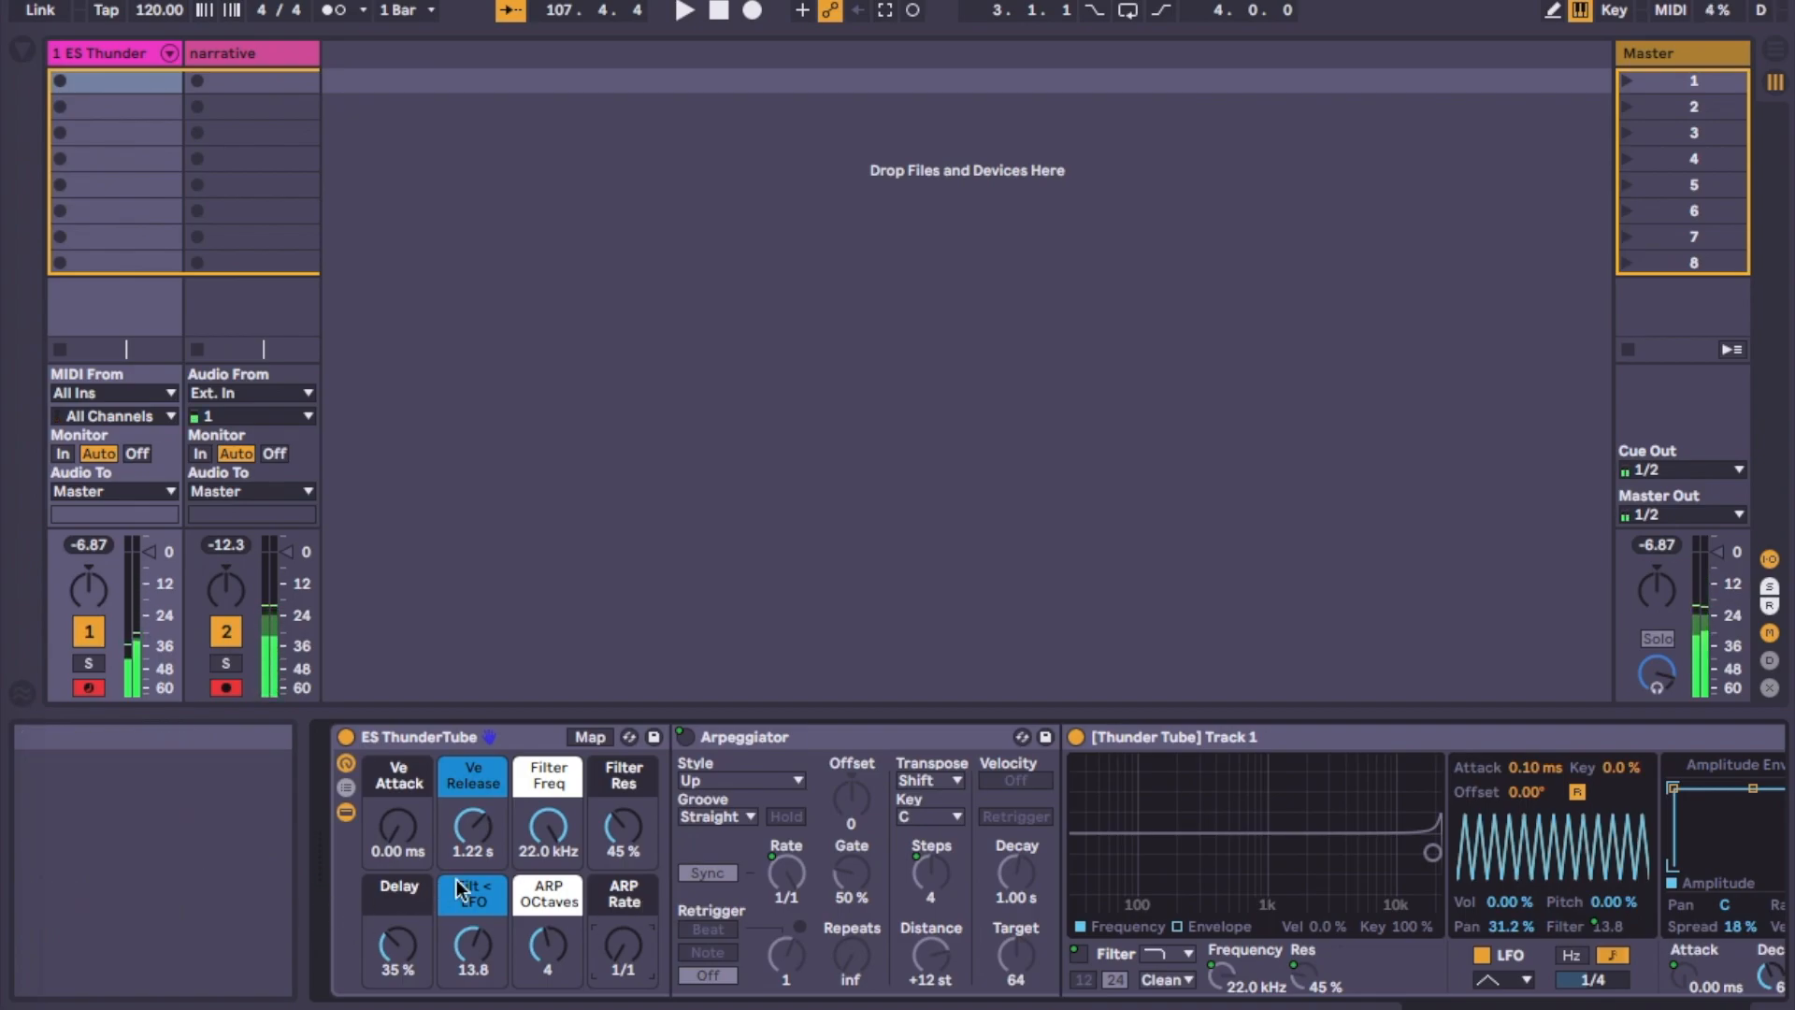
Step: Lower the Filter Freq macro to 403 Hz and set the ARP Rate macro to 1/16
drag(542, 828, 542, 870)
drag(549, 827, 549, 869)
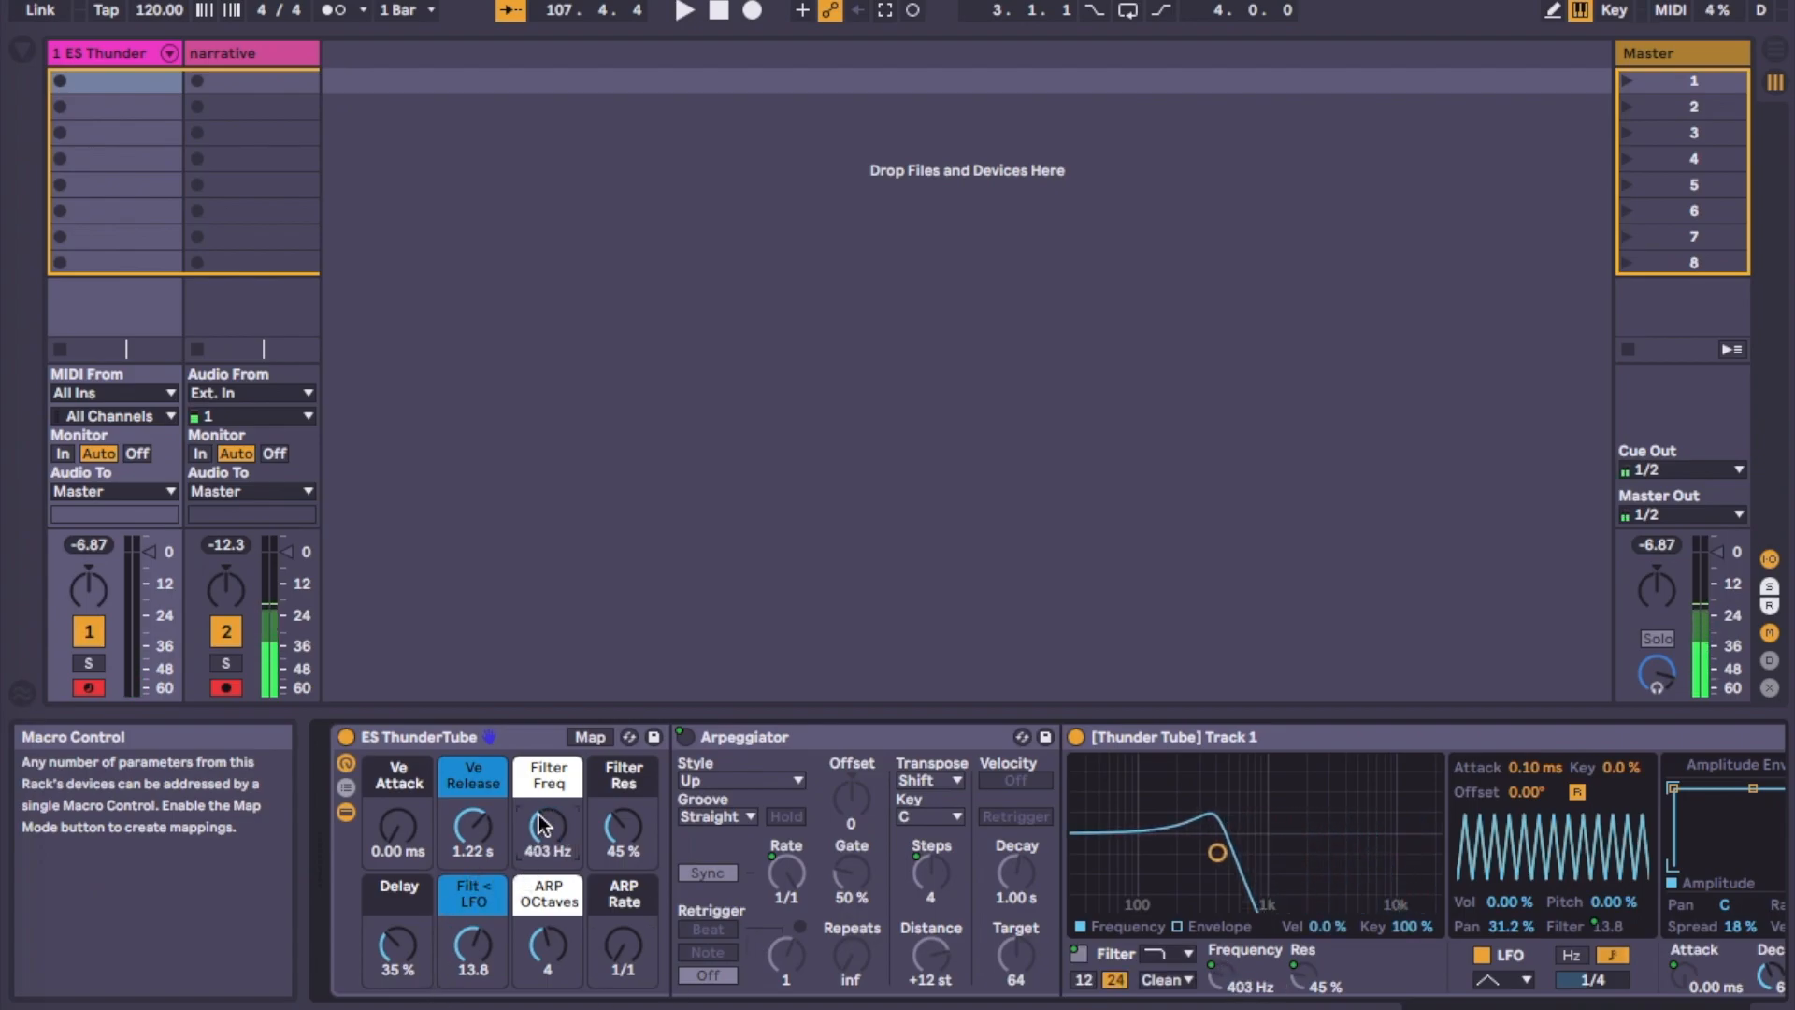
drag(623, 961, 624, 918)
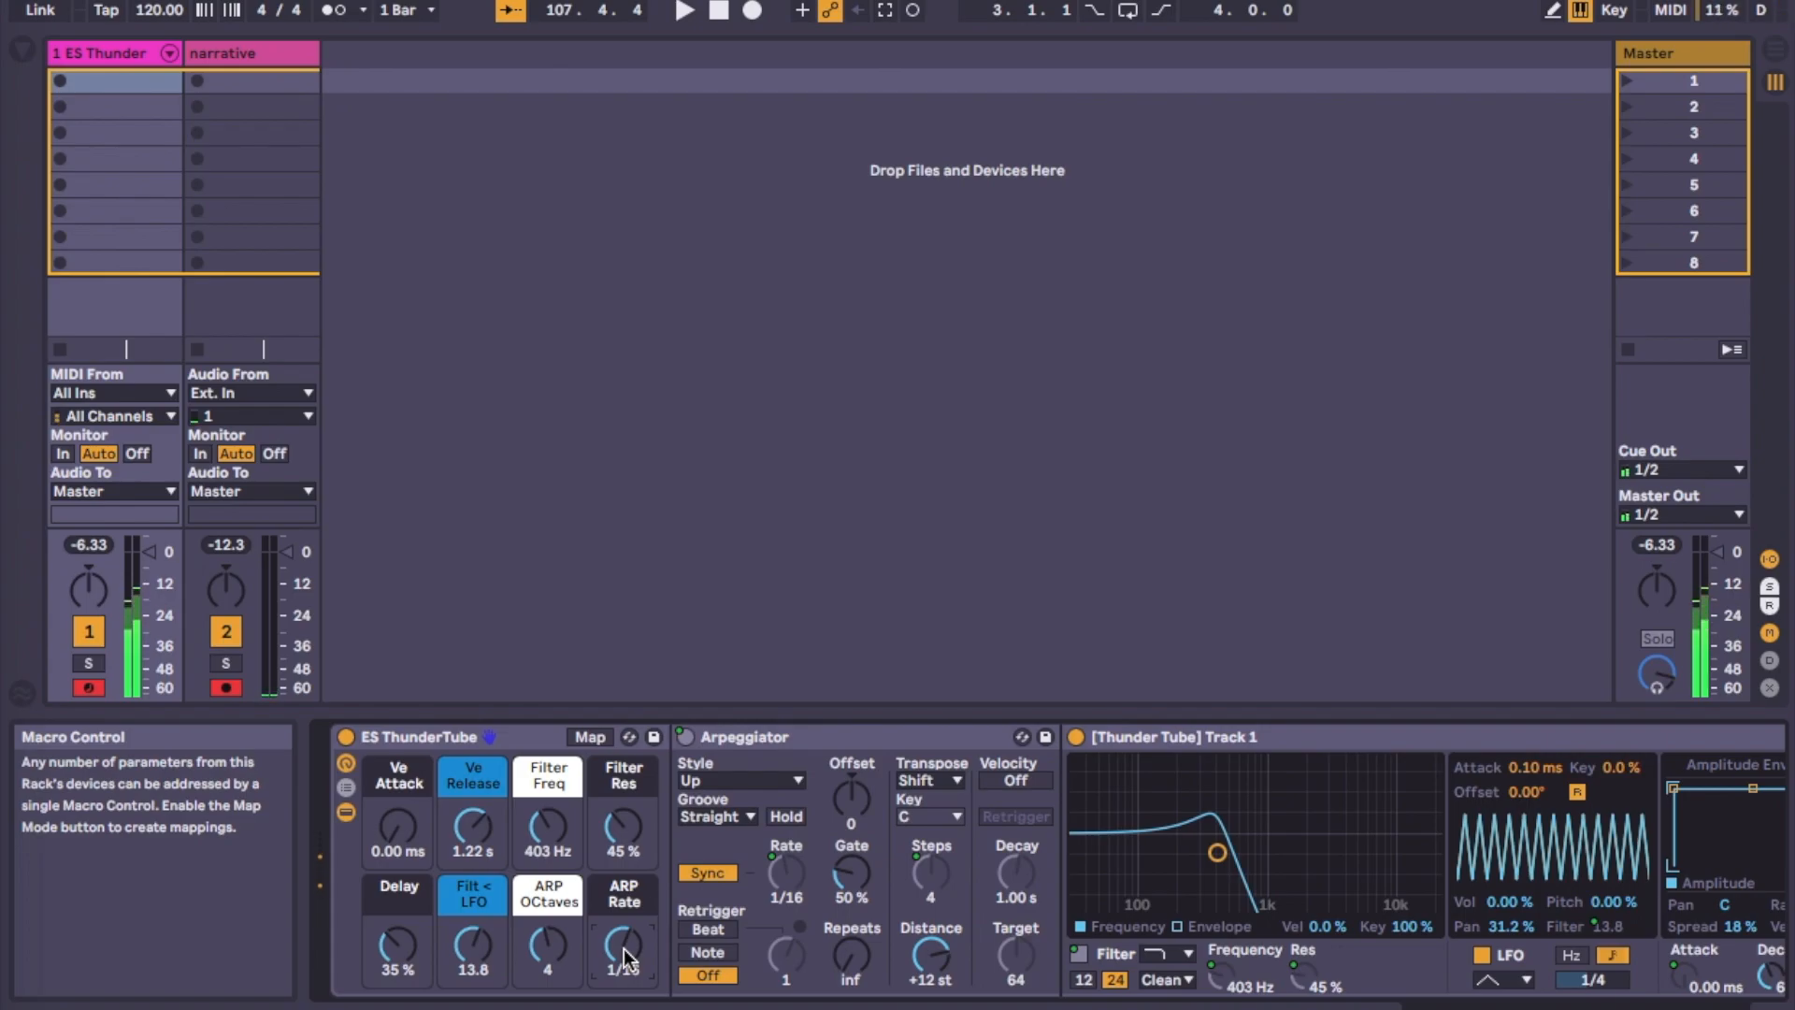
Step: Try the ARP Octaves macro at 2 and at 6, and raise the Filter Freq macro to 5.70 kHz
drag(547, 944, 548, 962)
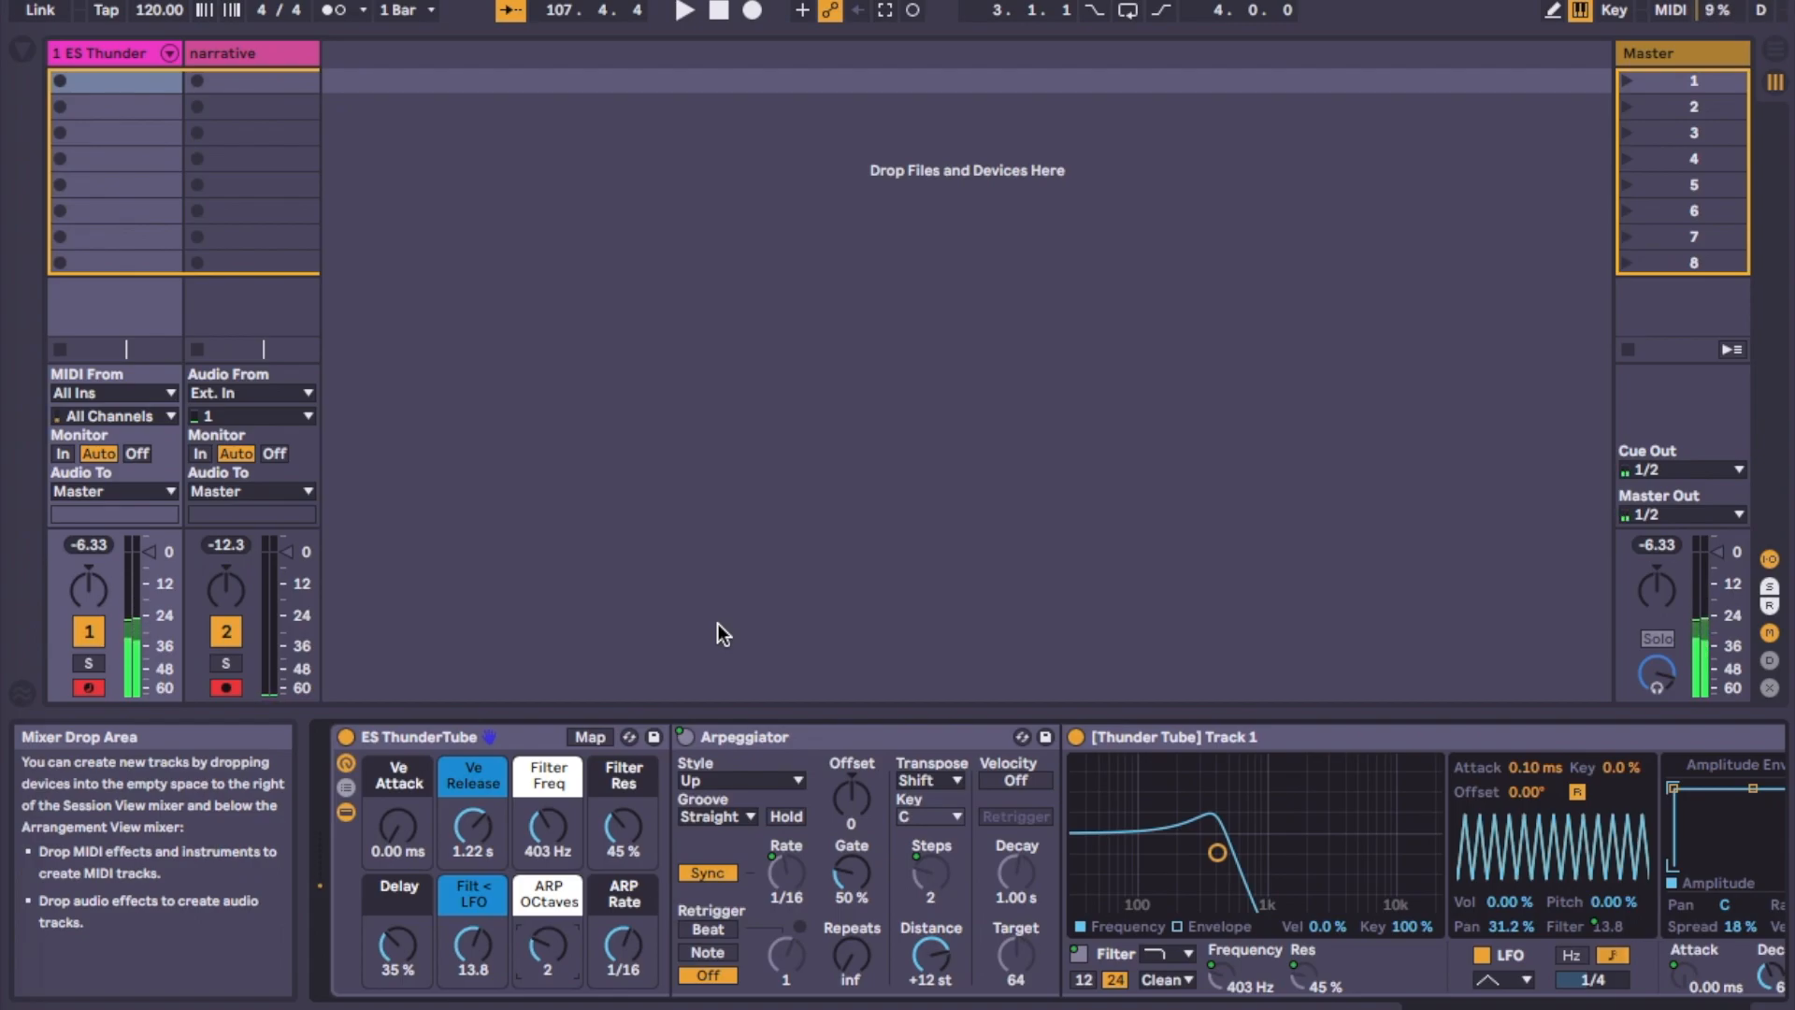
drag(548, 946, 548, 894)
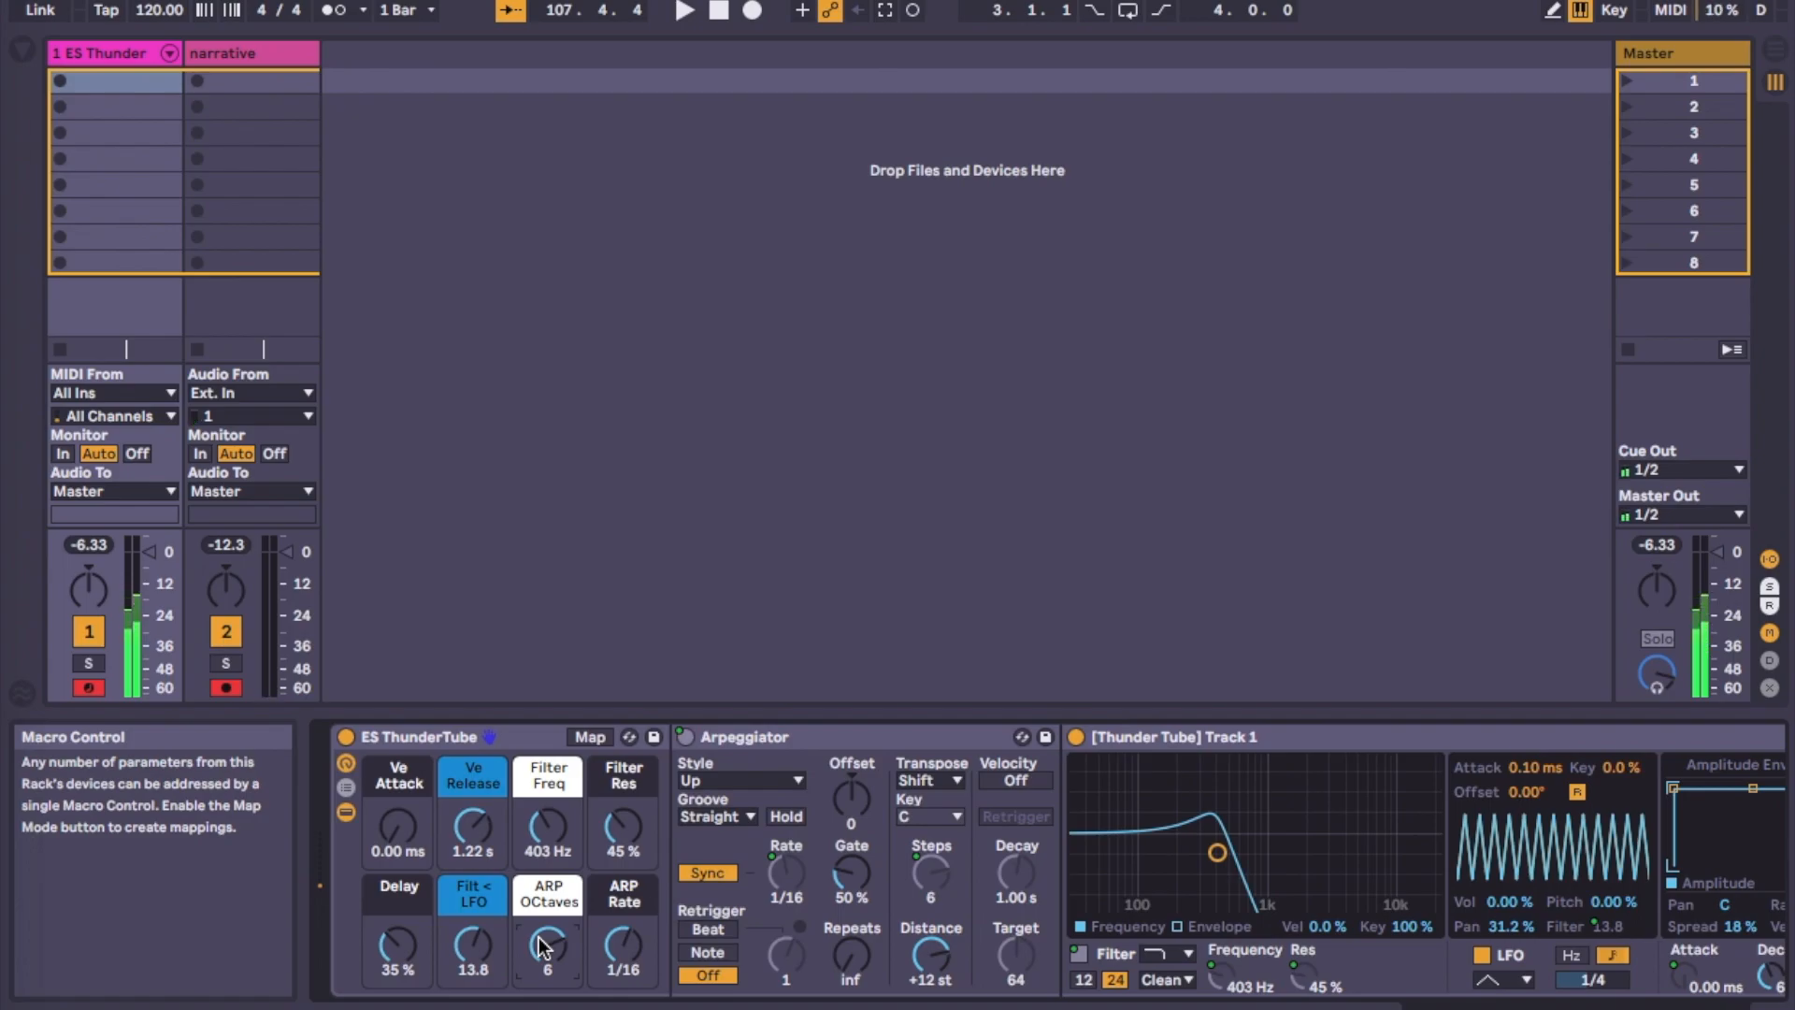
mouse_move(563, 849)
mouse_down()
mouse_move(563, 804)
mouse_move(561, 846)
mouse_up()
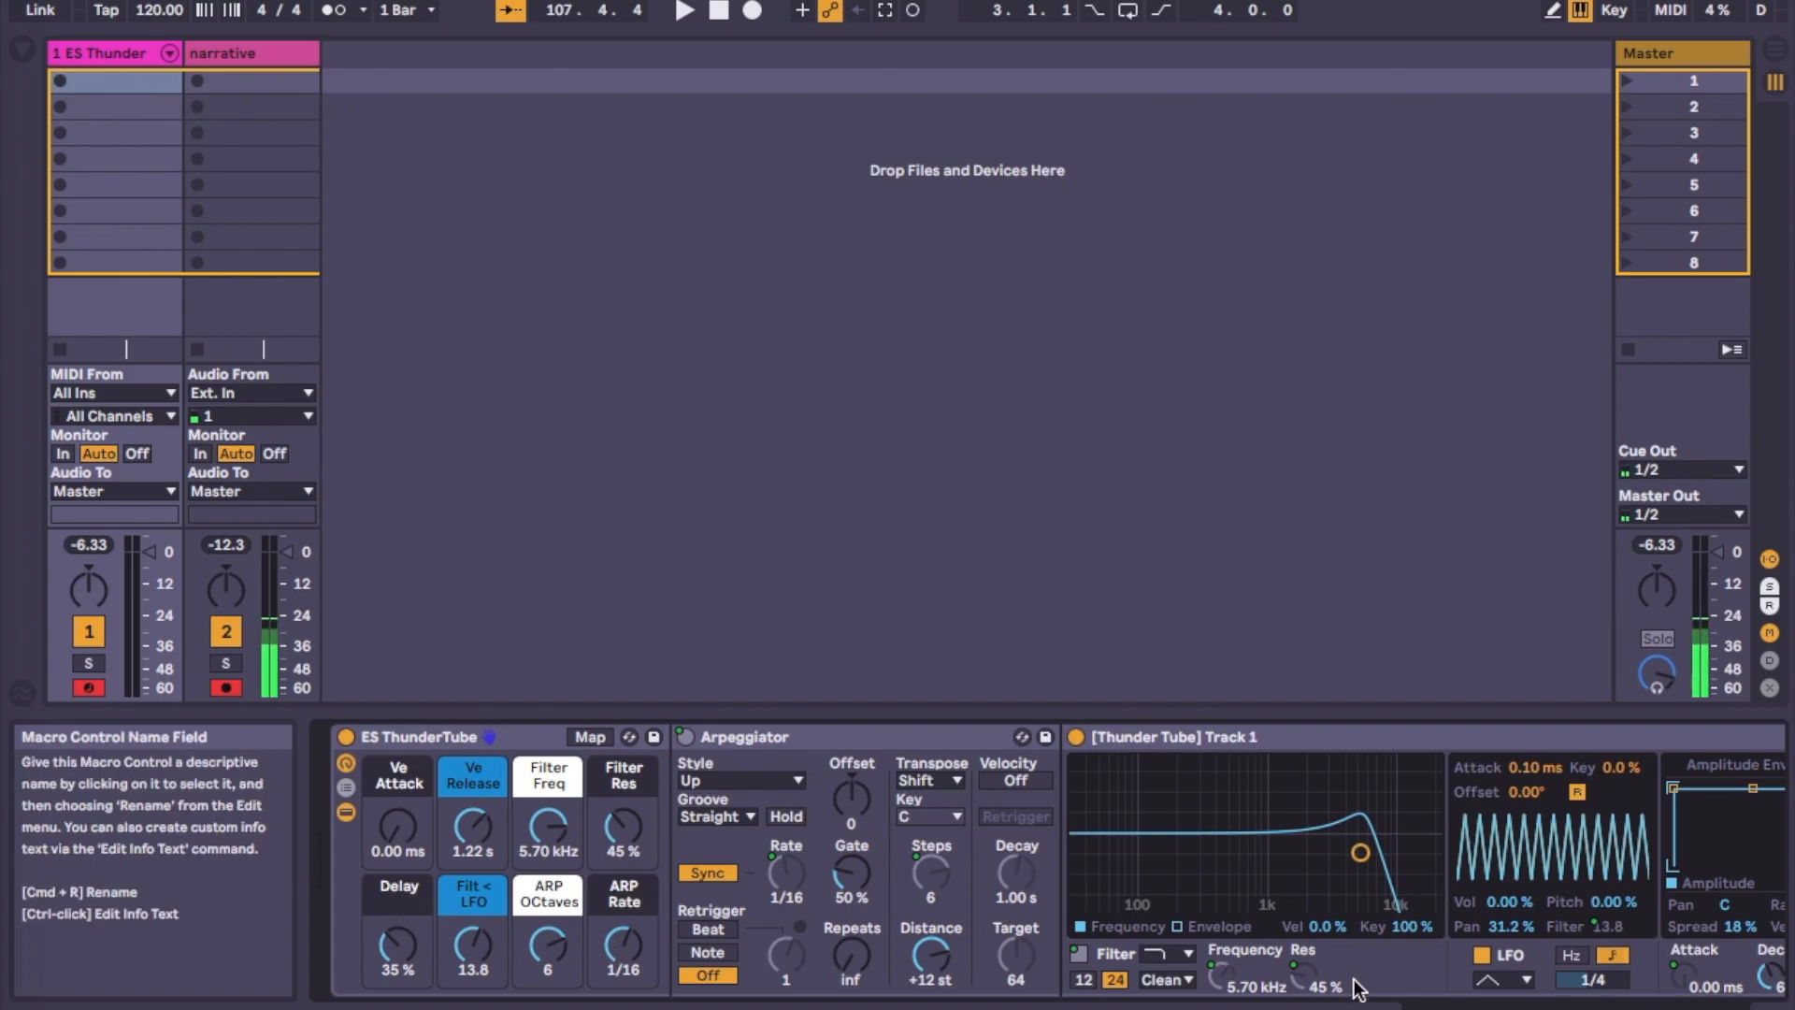
Step: Set the Thunder Tube Simpler's LFO pan modulation to 58.6 % and its LFO rate to 1/16
drag(1581, 1004, 1597, 1004)
drag(1331, 923, 1332, 893)
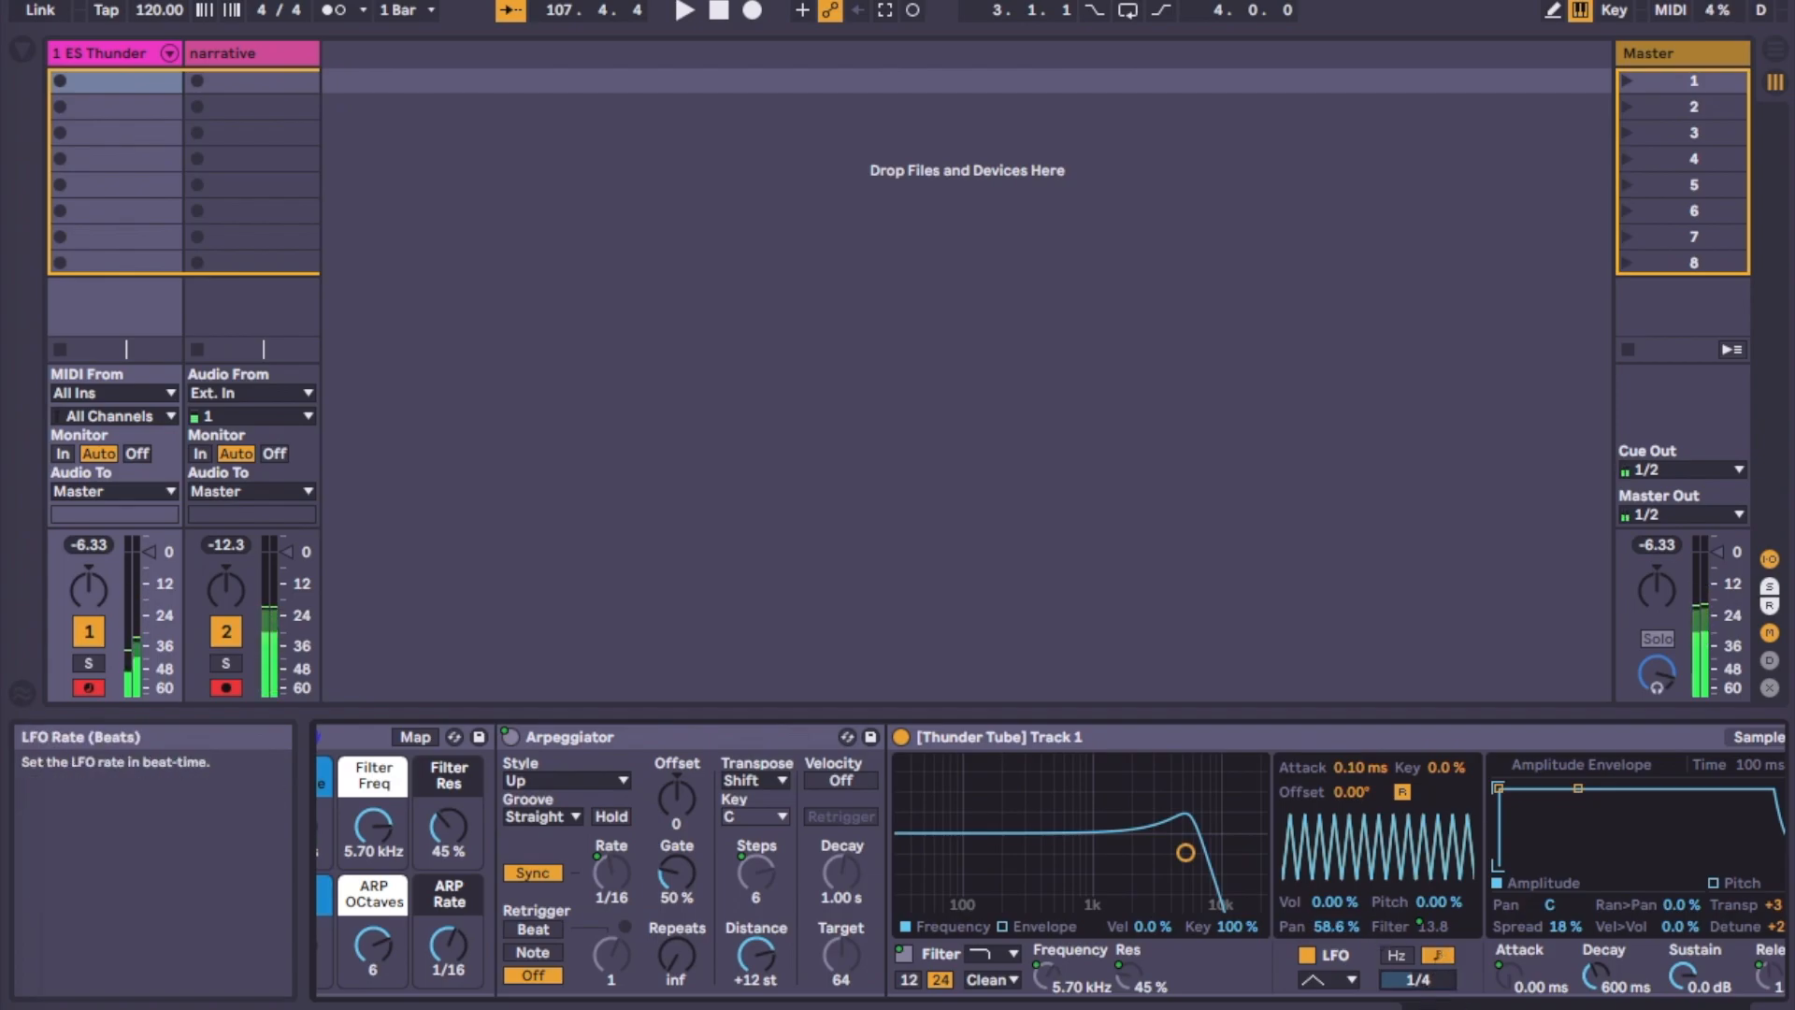
mouse_move(1425, 983)
mouse_down()
mouse_move(1425, 952)
mouse_move(1425, 980)
mouse_up()
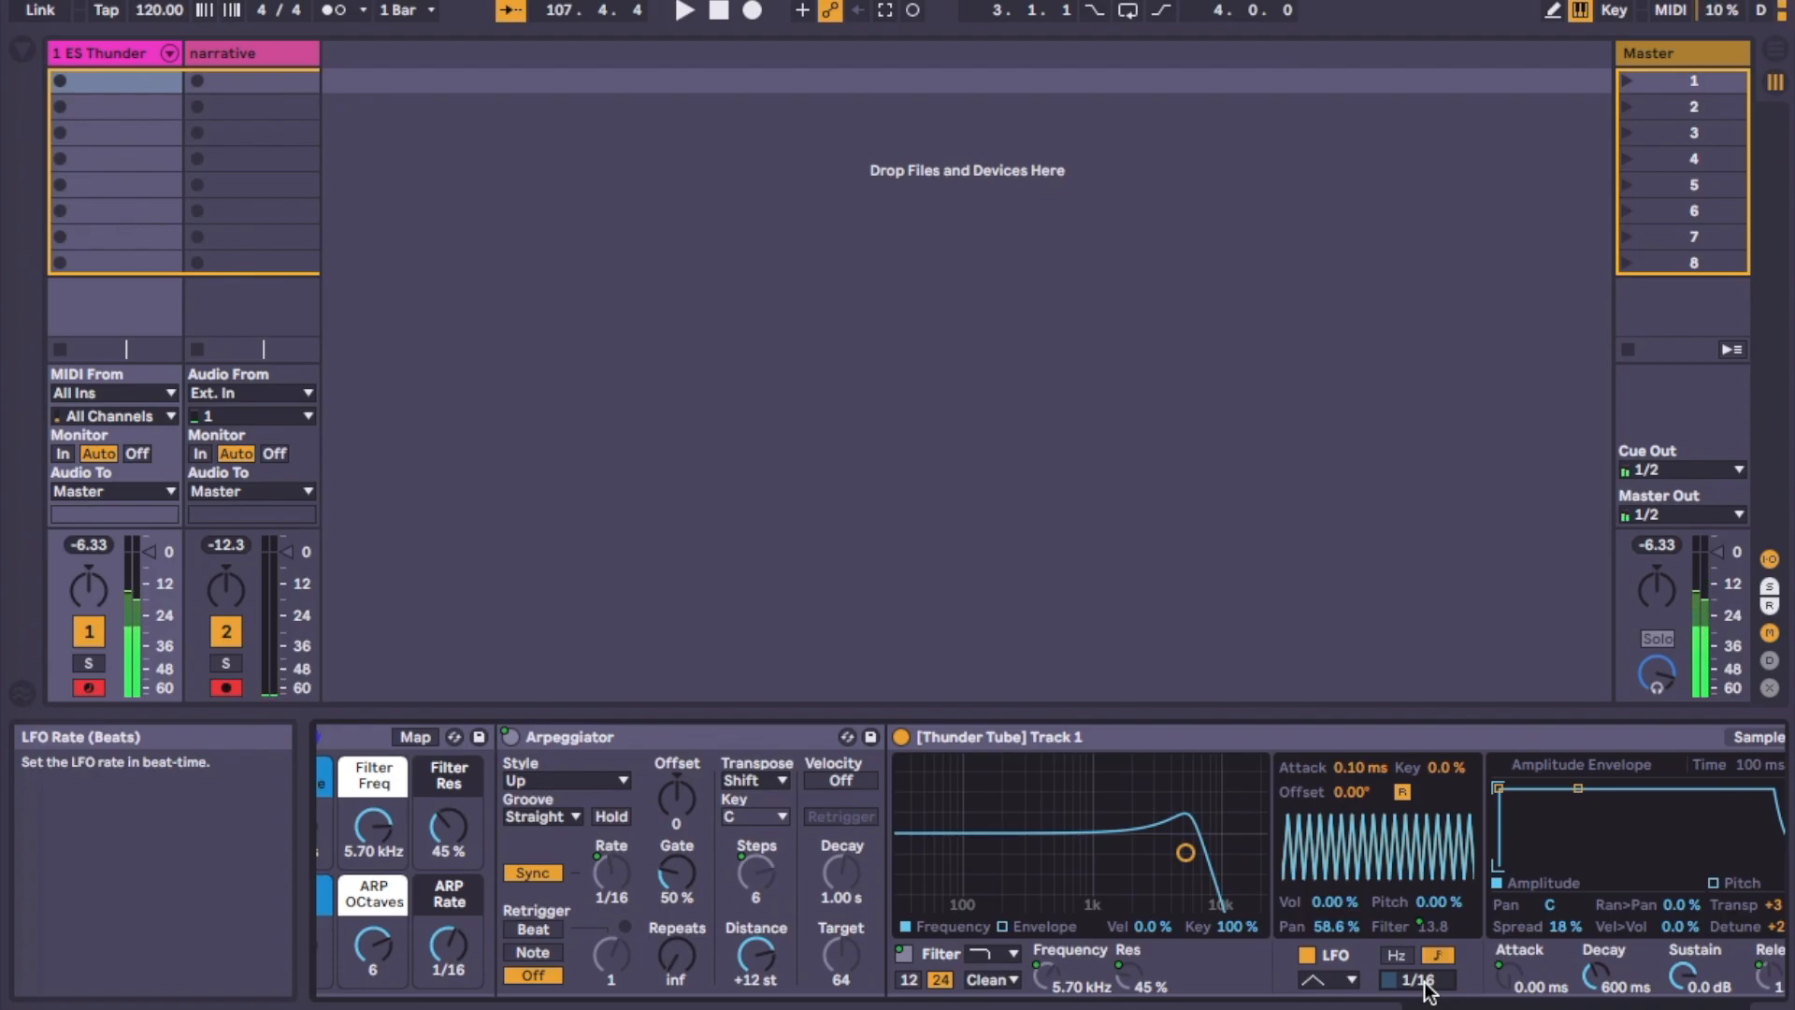
Step: Open the filter fully with the Filter Freq macro at 22.0 kHz and return the ARP Rate macro to 1/1
drag(365, 855, 365, 795)
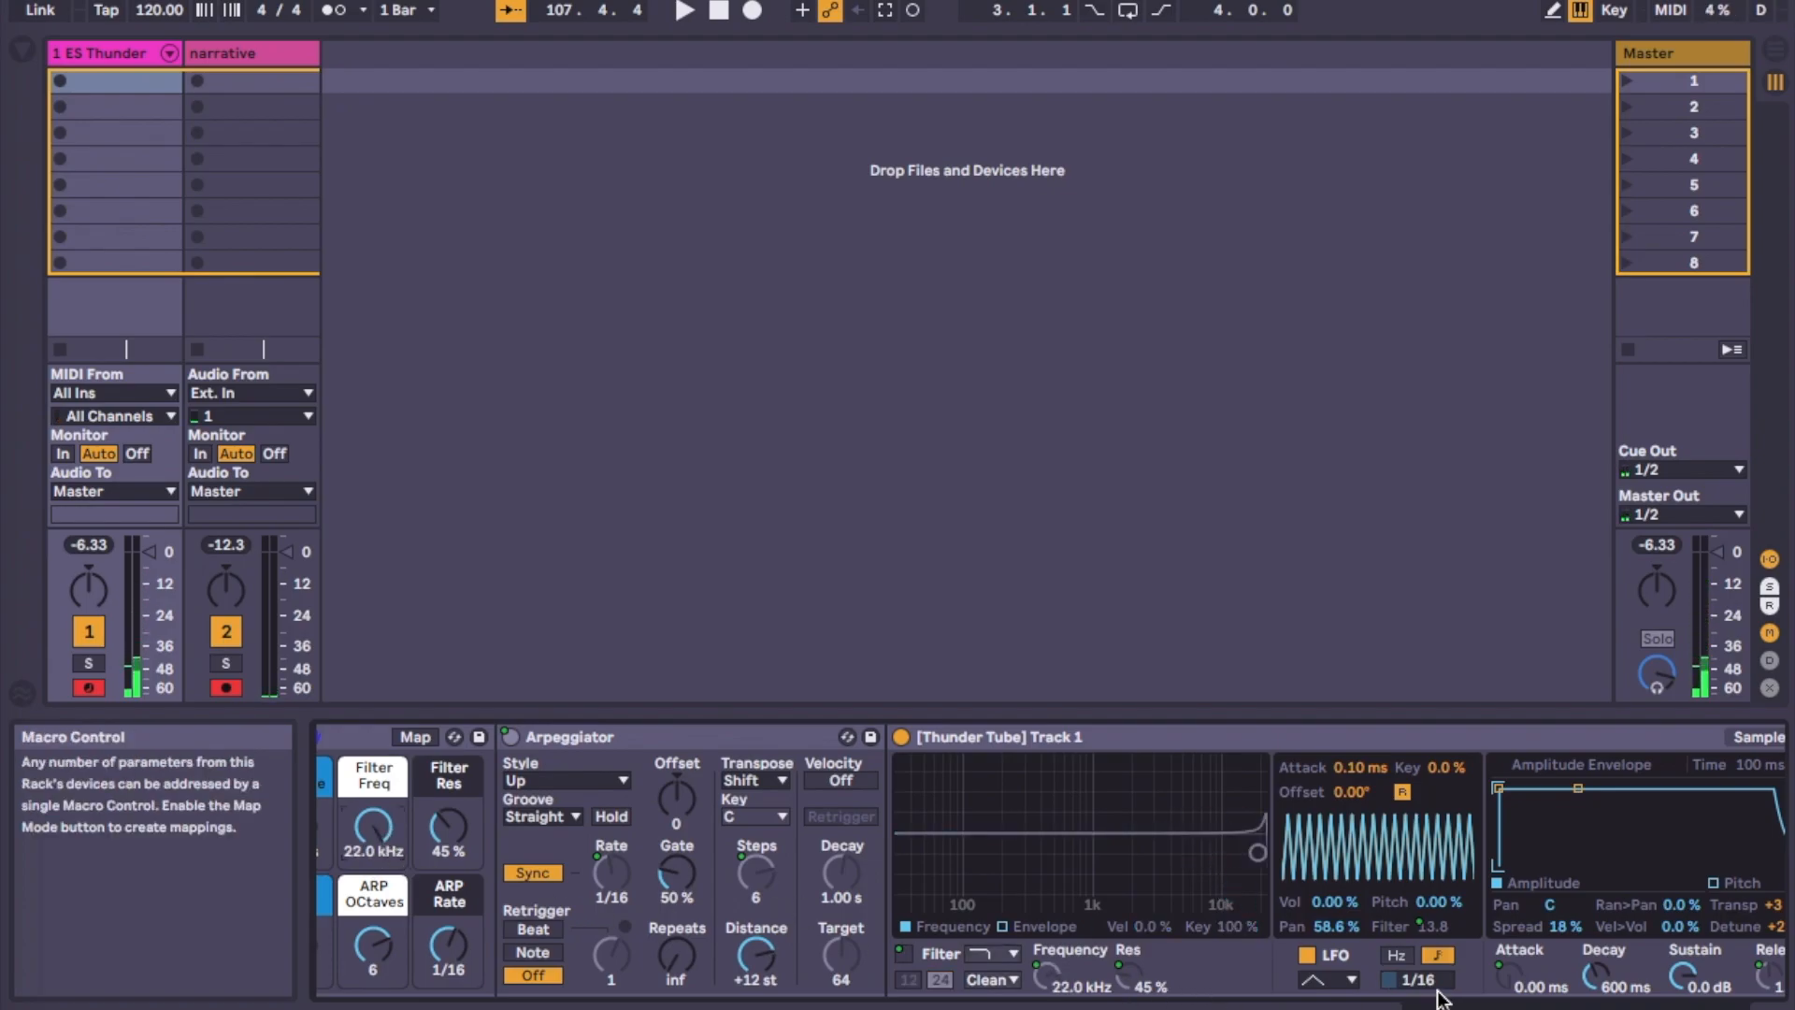
drag(1591, 1009, 1543, 1008)
drag(602, 958, 612, 1008)
Step: Set the Simpler's LFO rate to 1/4 and increase its LFO pan modulation to 93.0 %
click(1647, 1008)
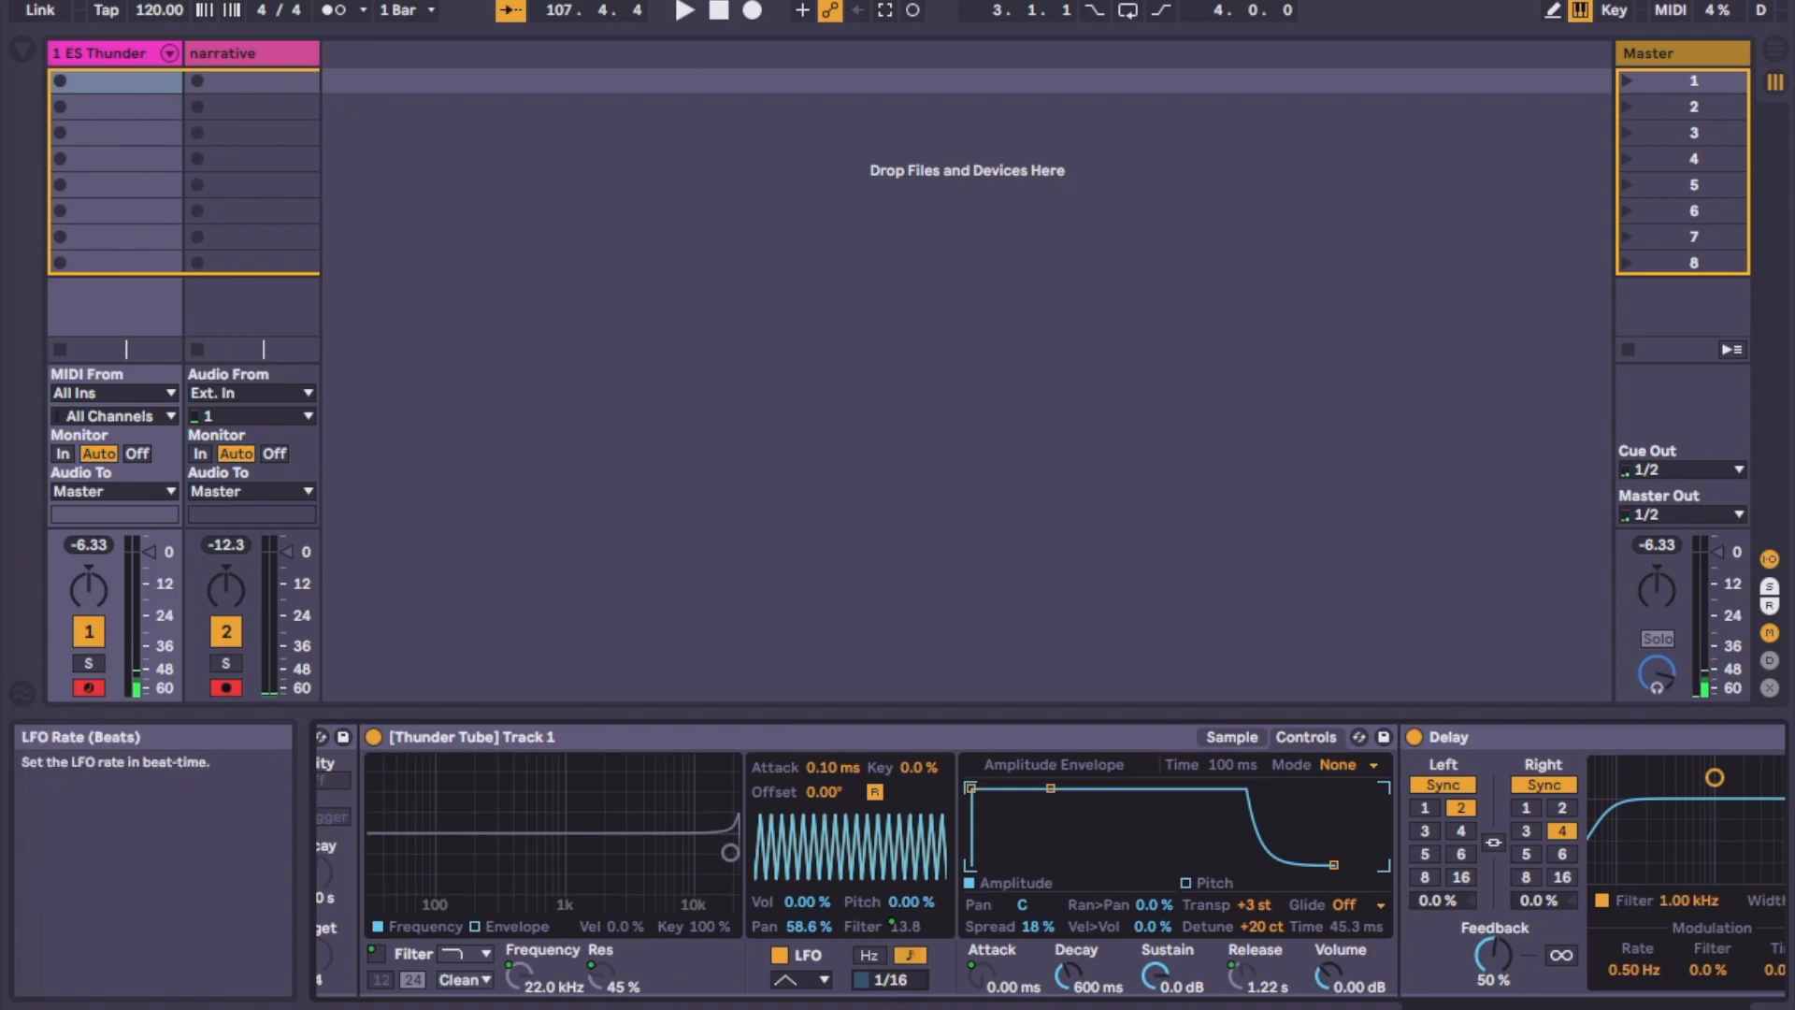
mouse_move(892, 982)
mouse_down()
mouse_move(893, 997)
mouse_move(893, 935)
mouse_move(893, 950)
mouse_up()
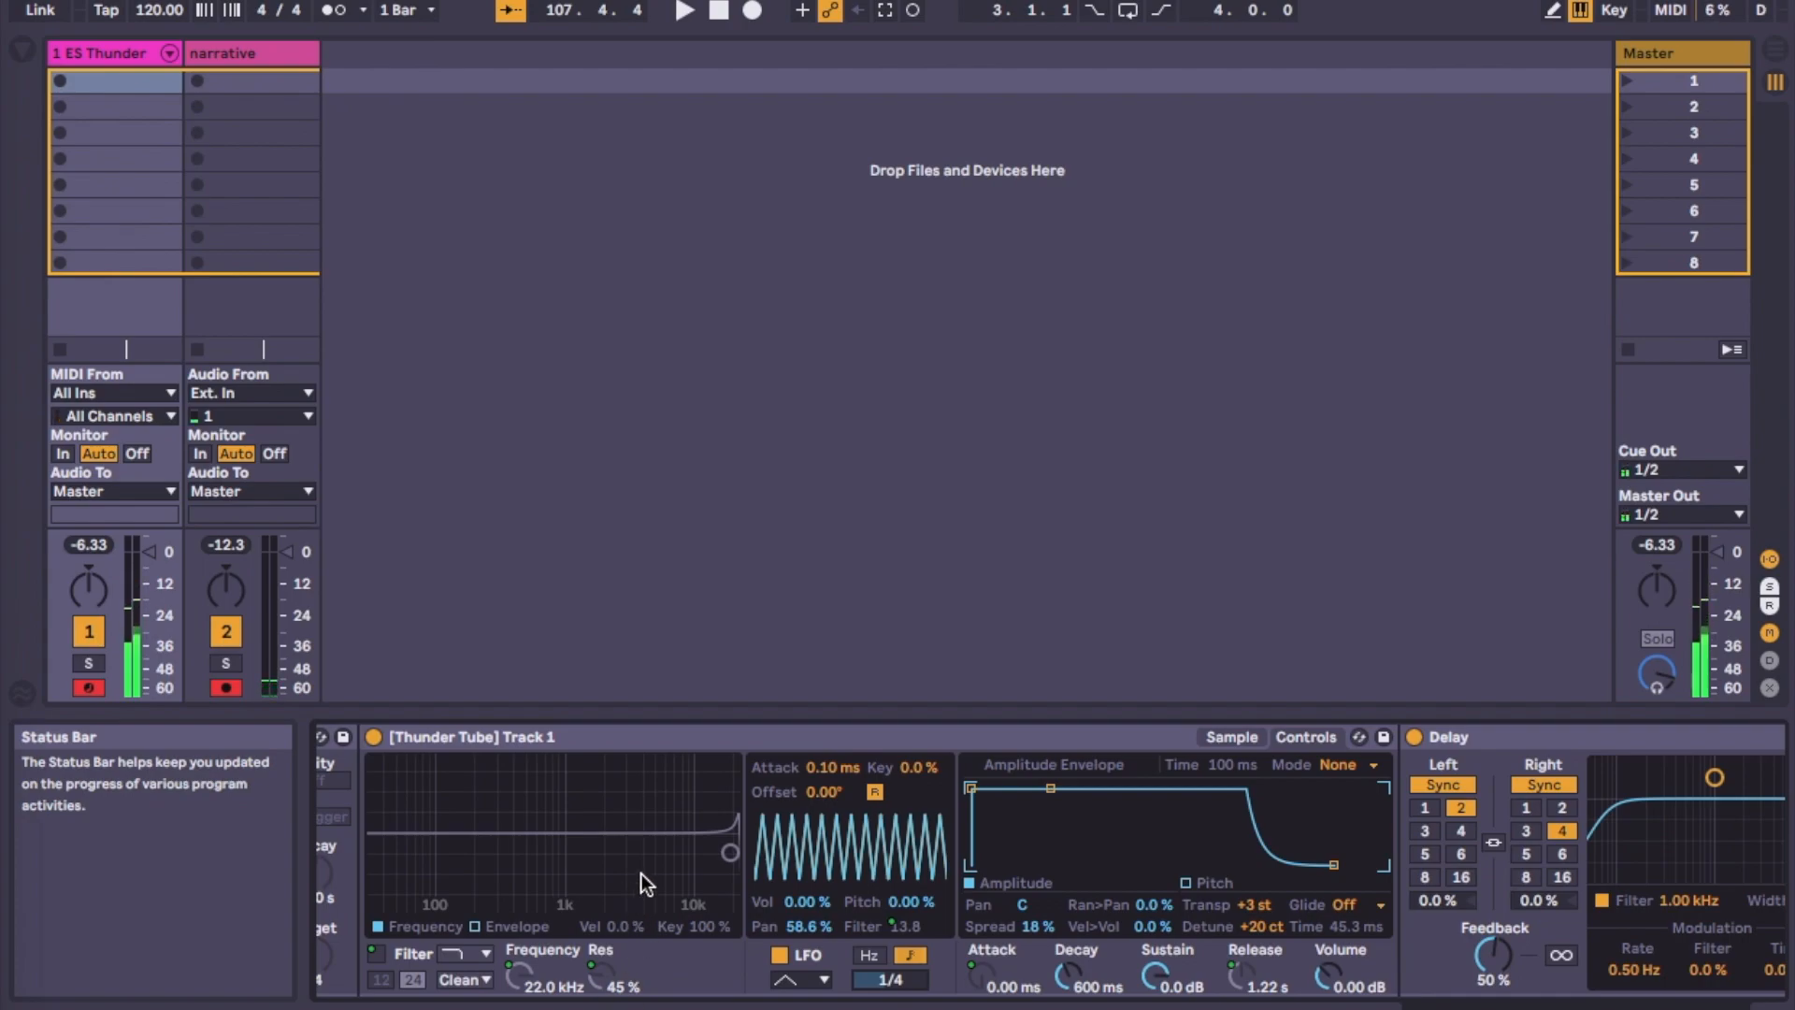
drag(820, 943, 819, 938)
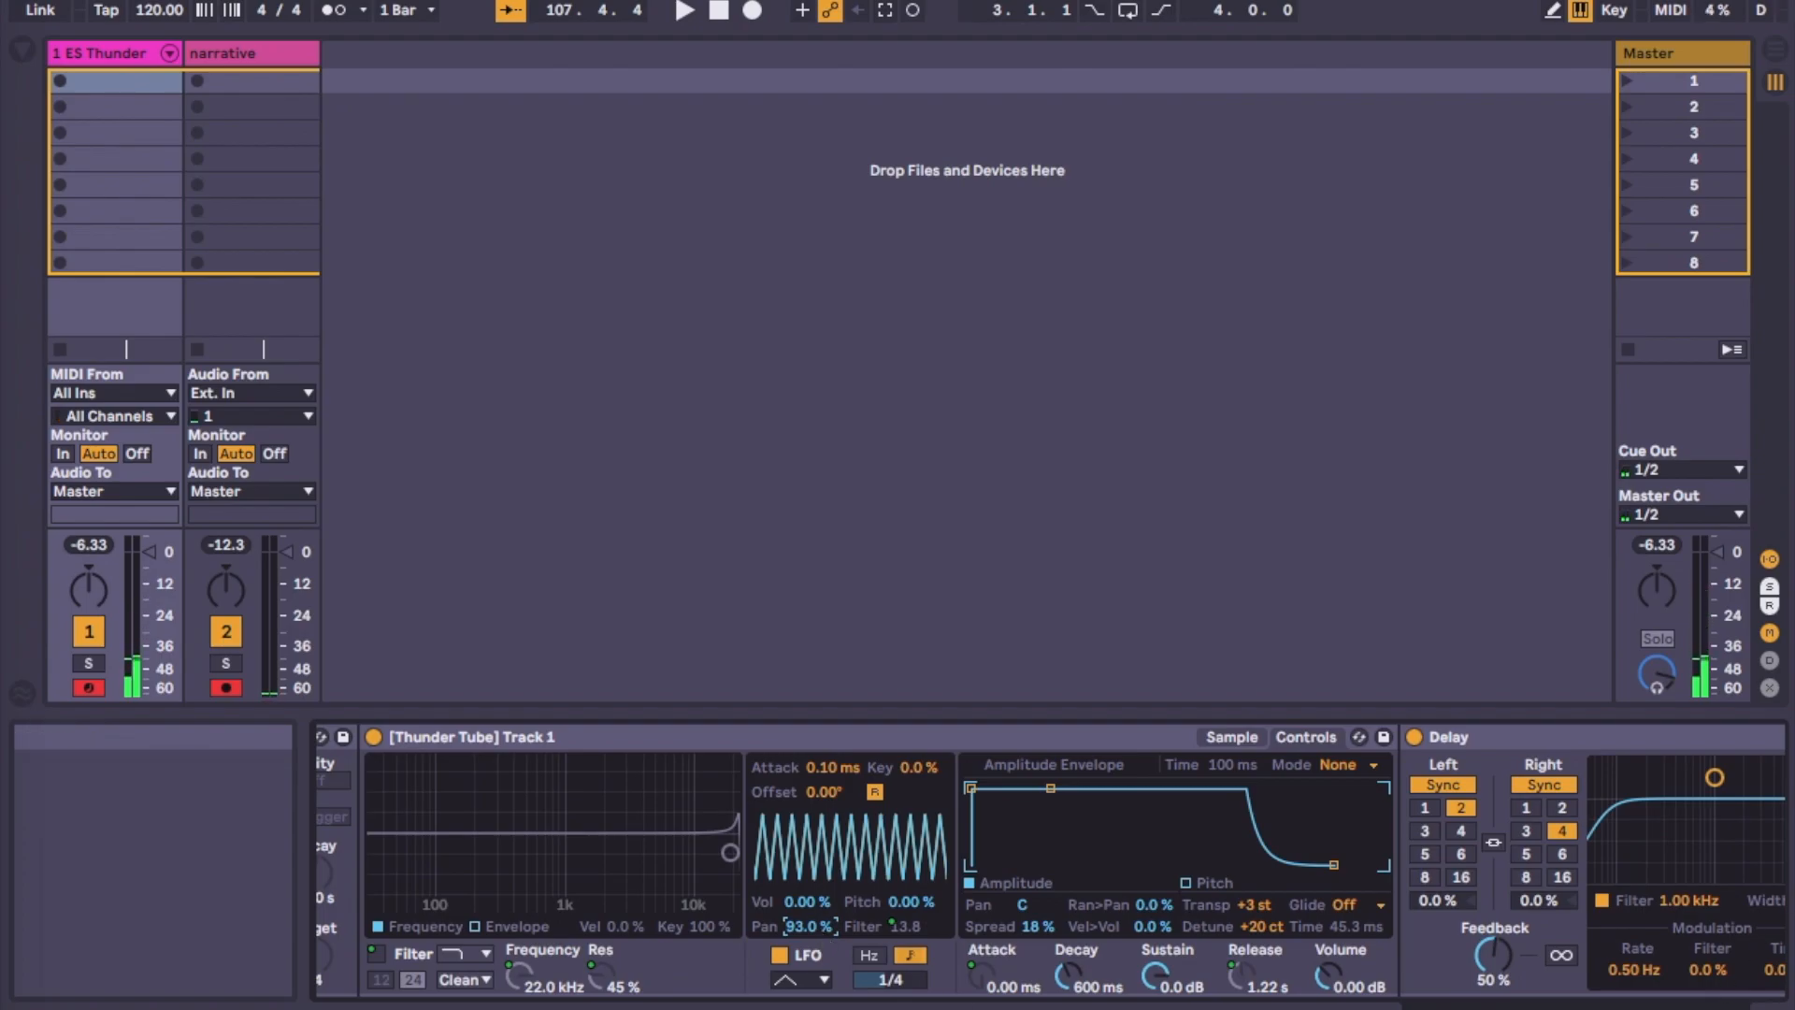
Step: Bring the Delay macro down to 0.0 % and reduce the Simpler's LFO pan modulation to 43.0 %
click(1603, 1008)
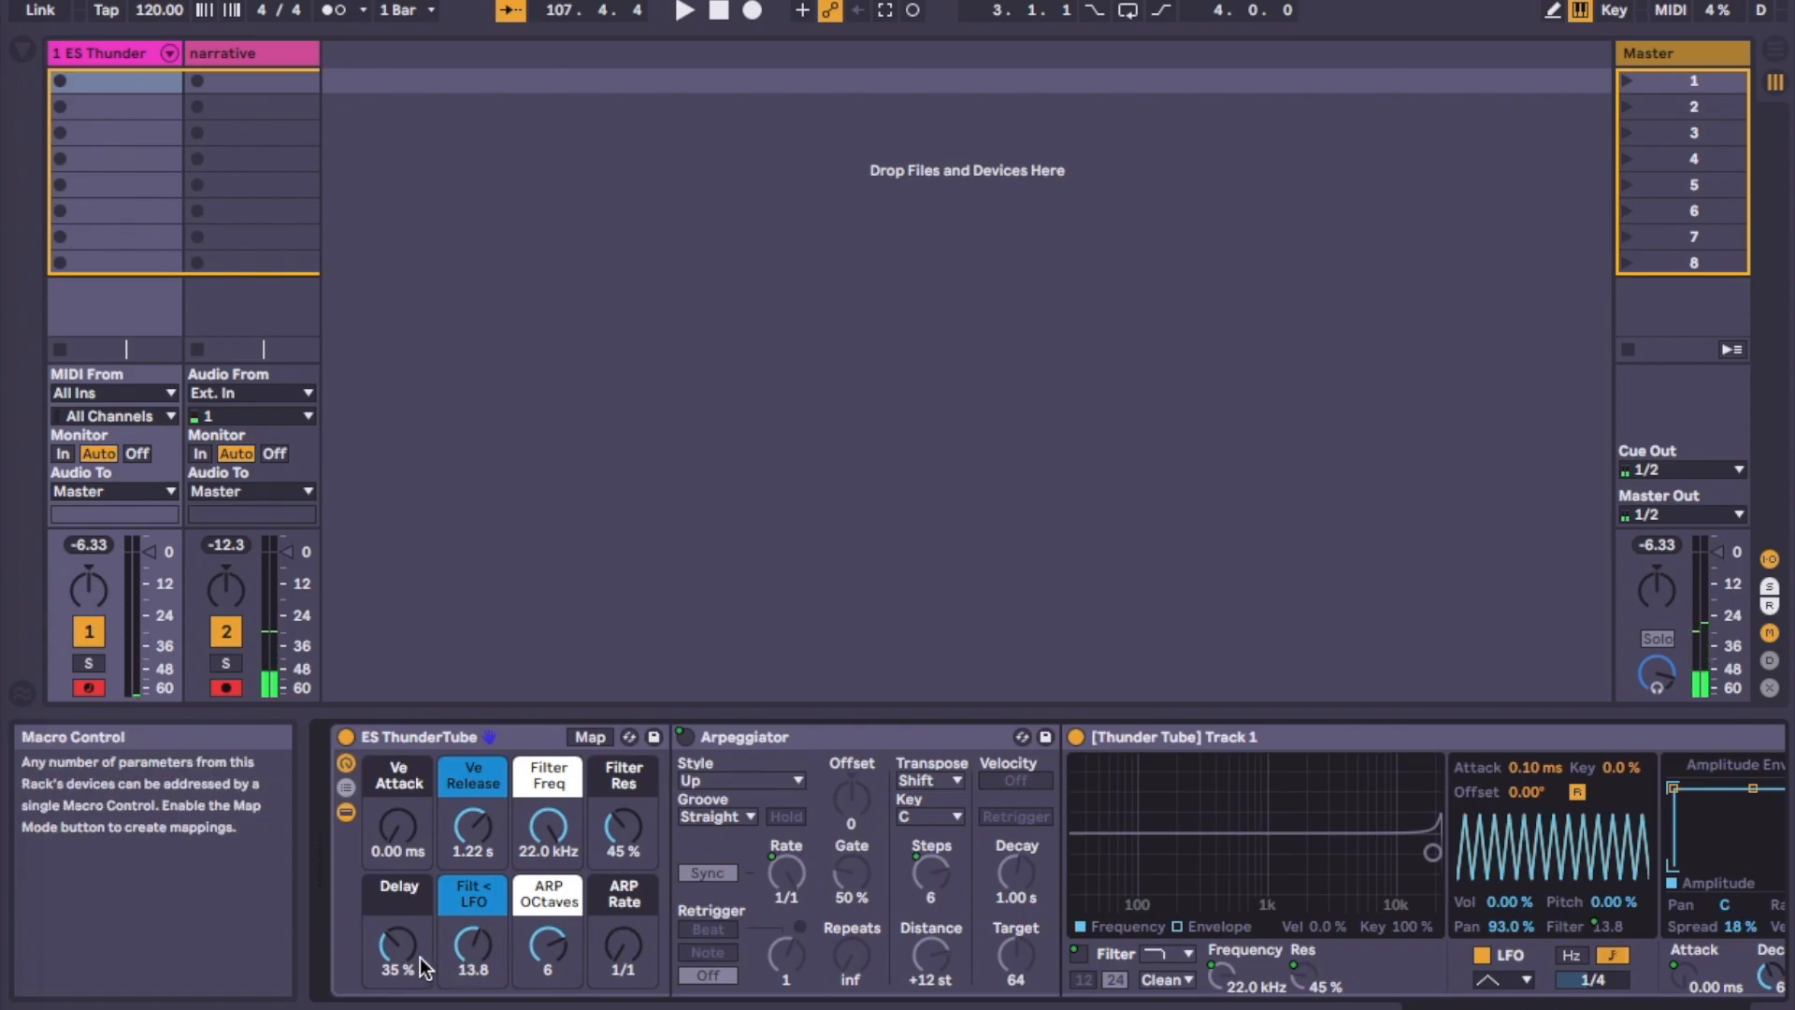
drag(411, 952, 412, 1004)
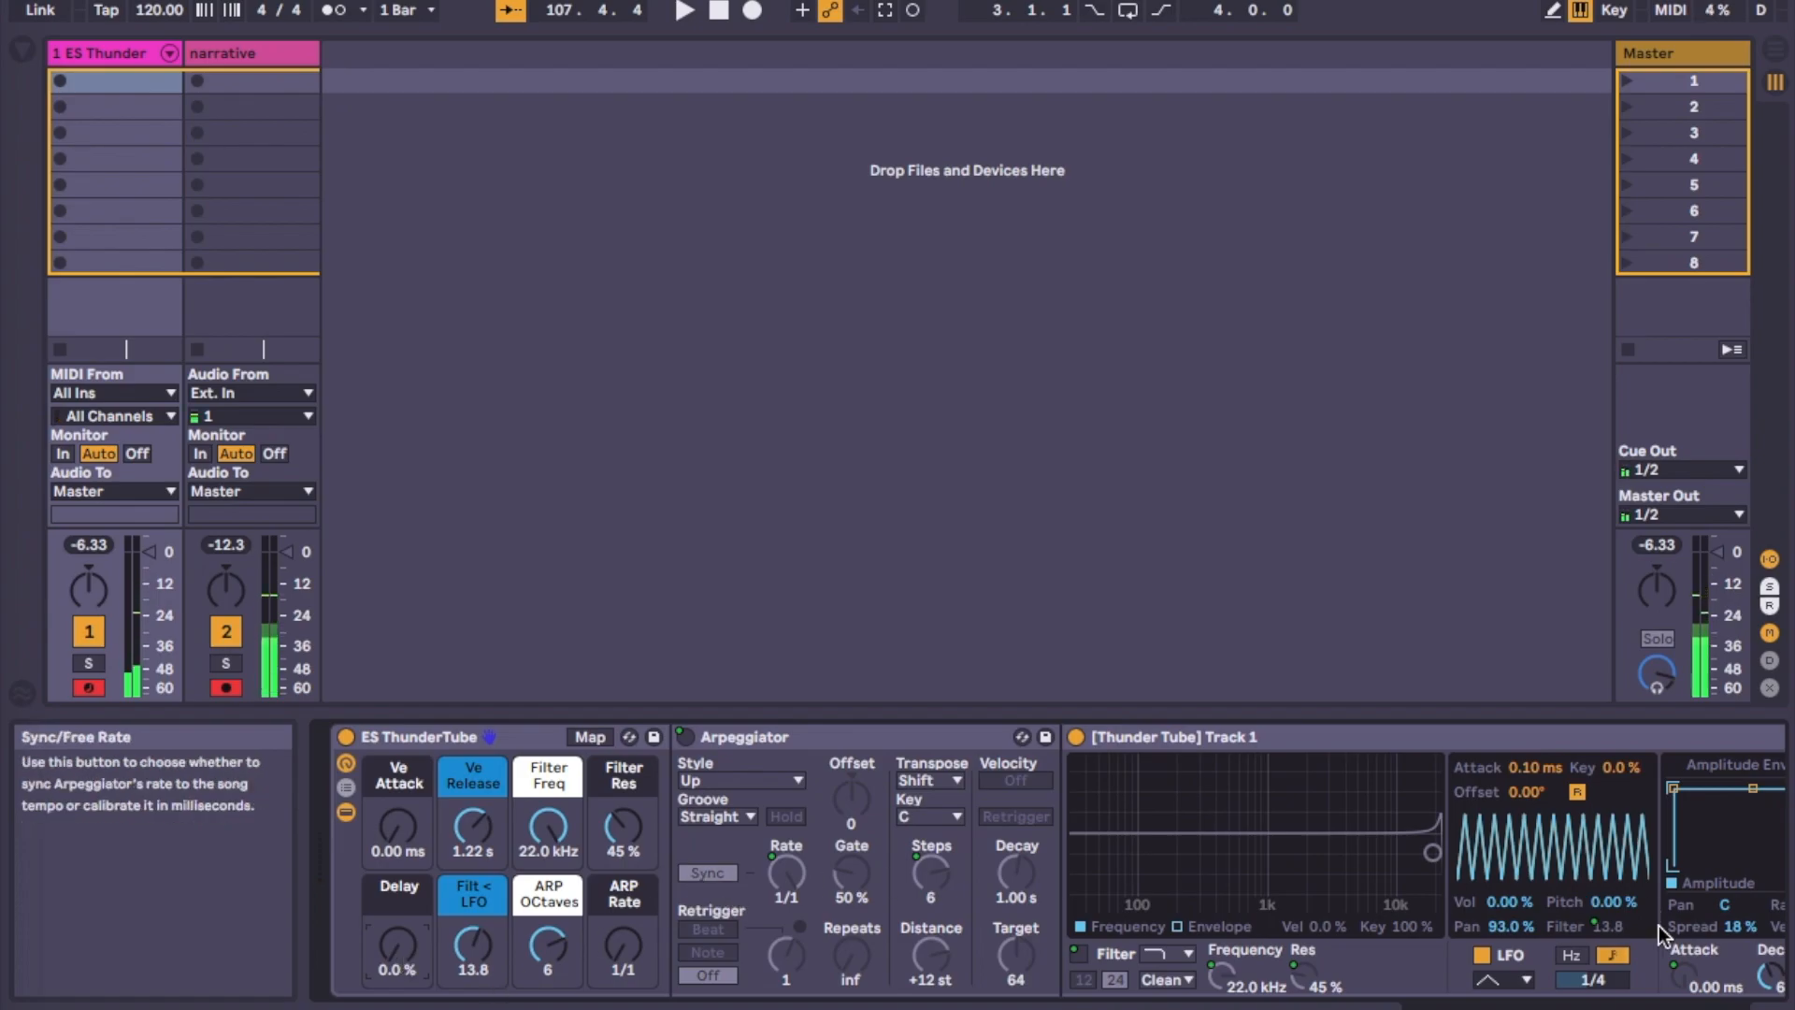
drag(1512, 927, 1513, 963)
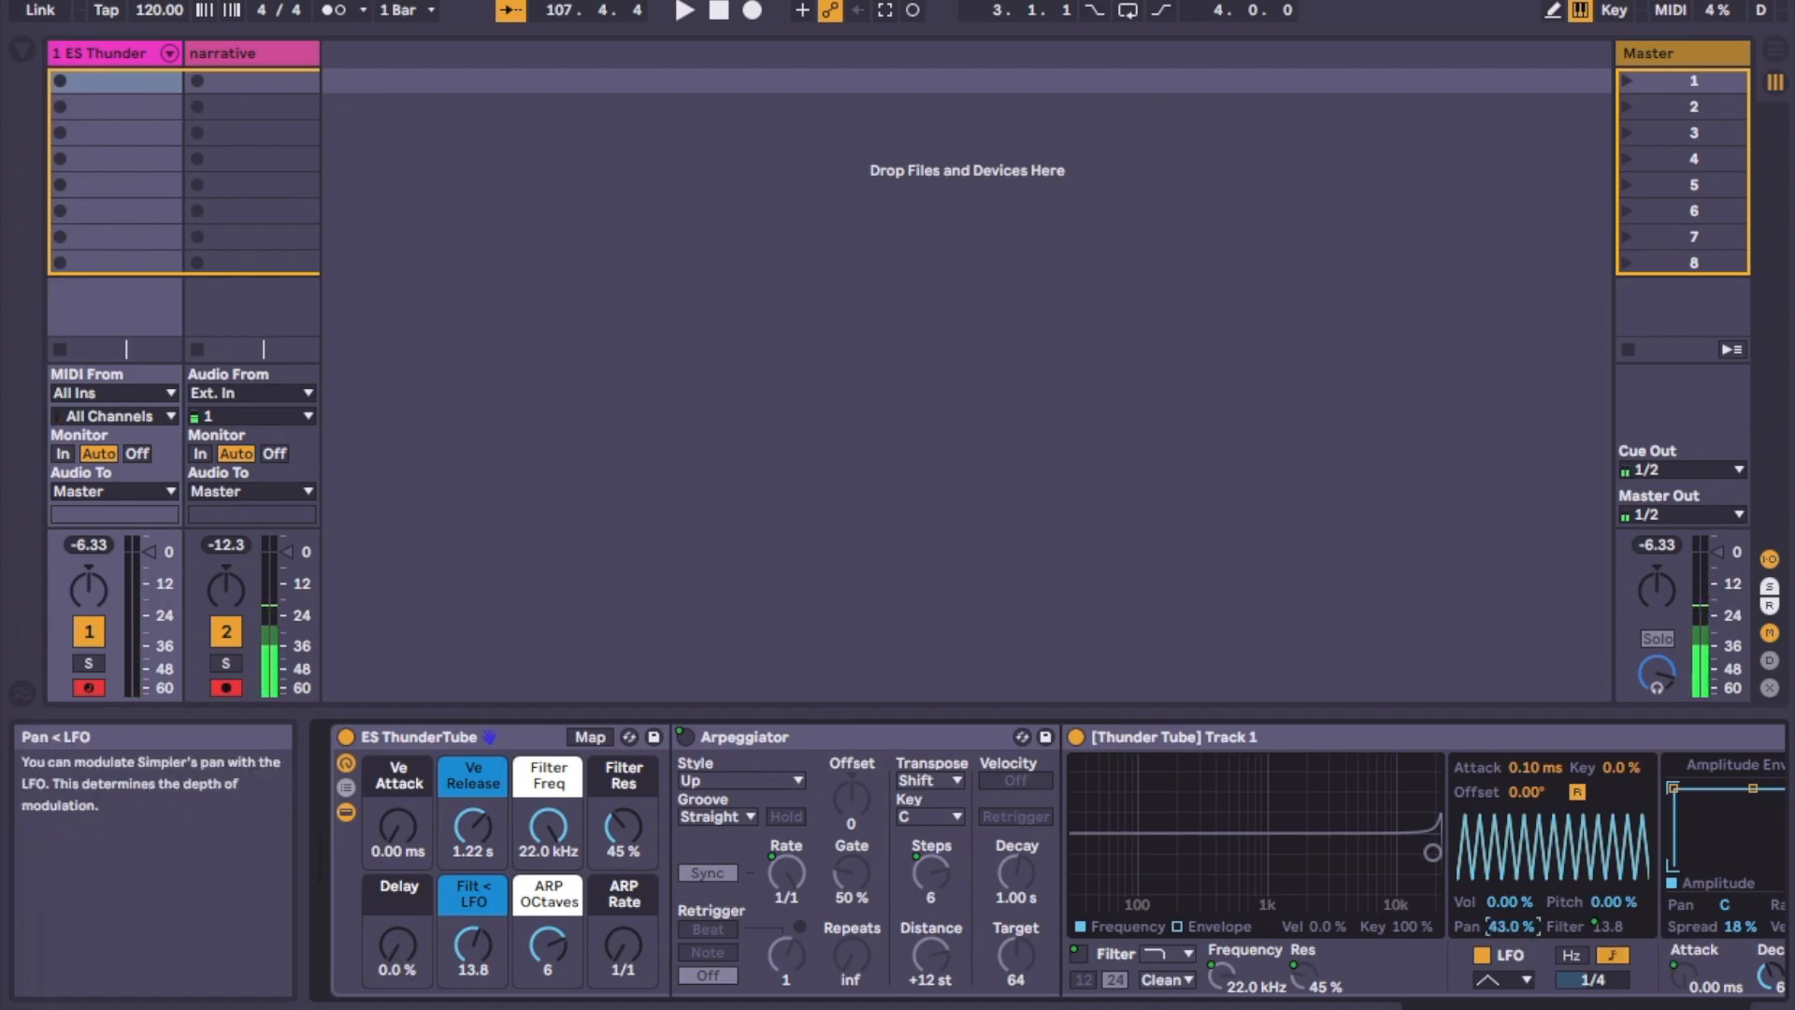
Step: Hide and show the rack's devices again, and lower the Simpler's LFO pan modulation to 24.2 %
click(346, 811)
click(347, 812)
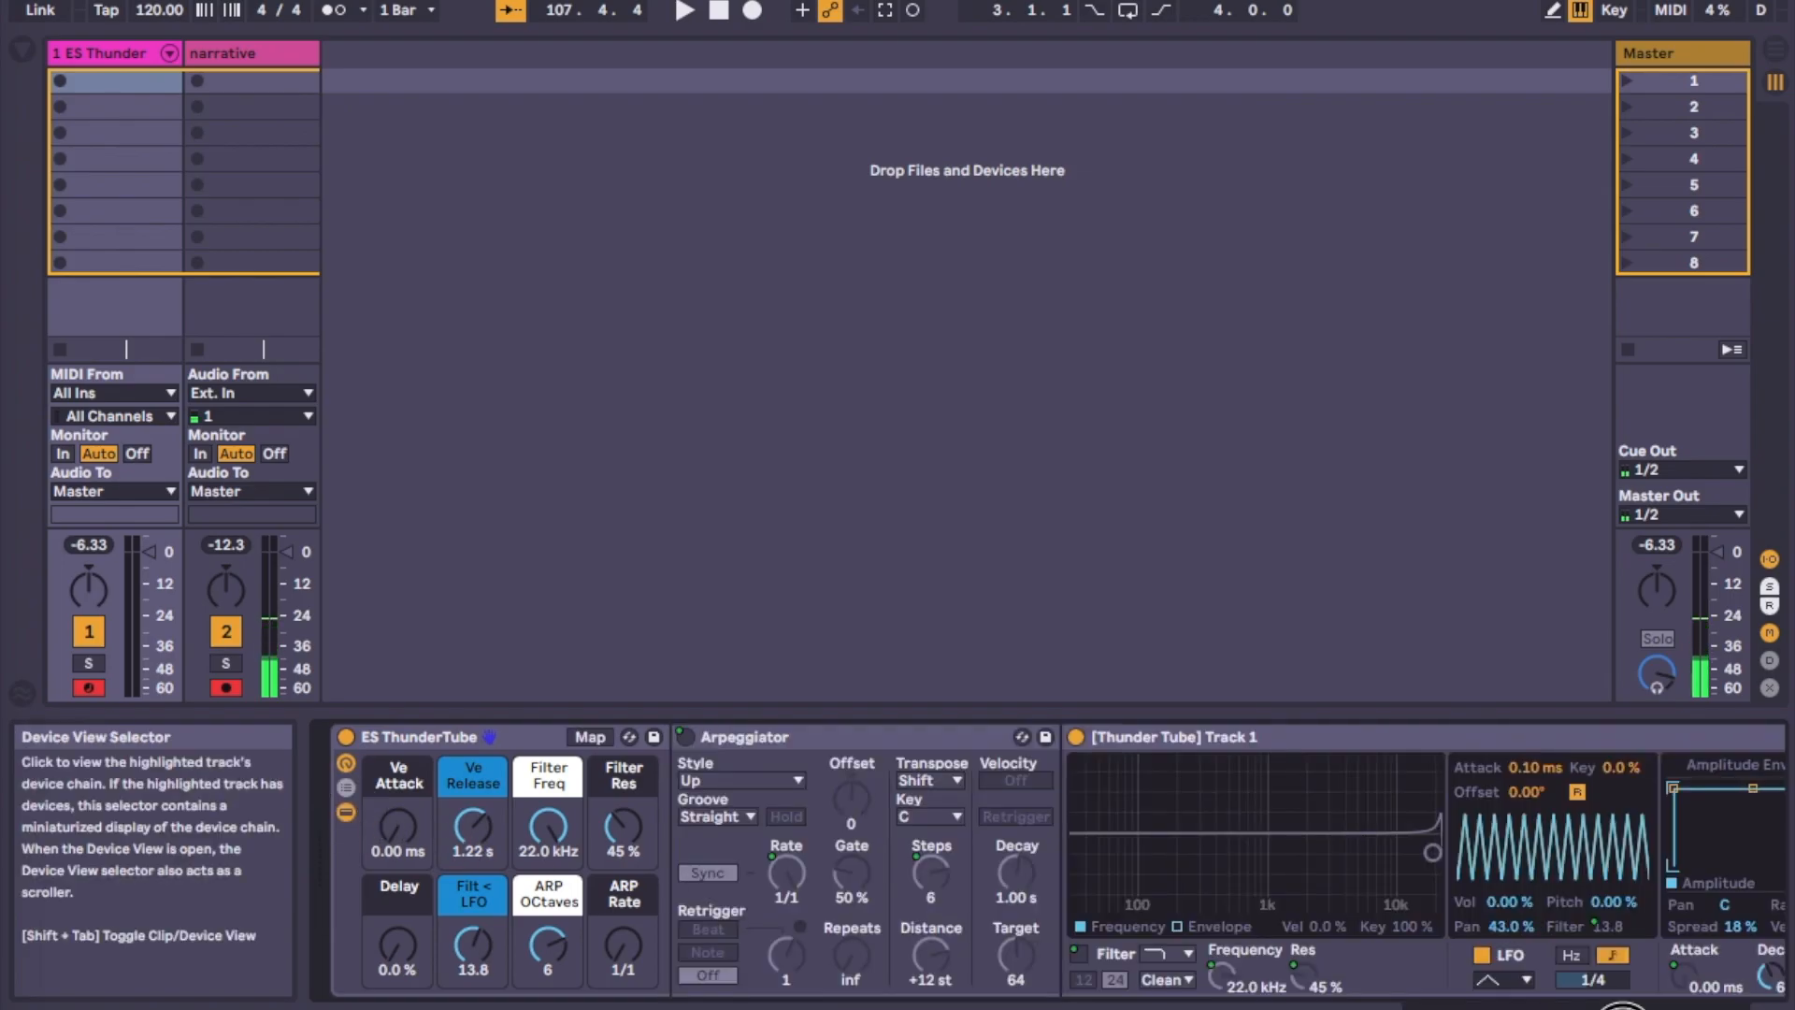
drag(1622, 1008, 1650, 1008)
click(1300, 925)
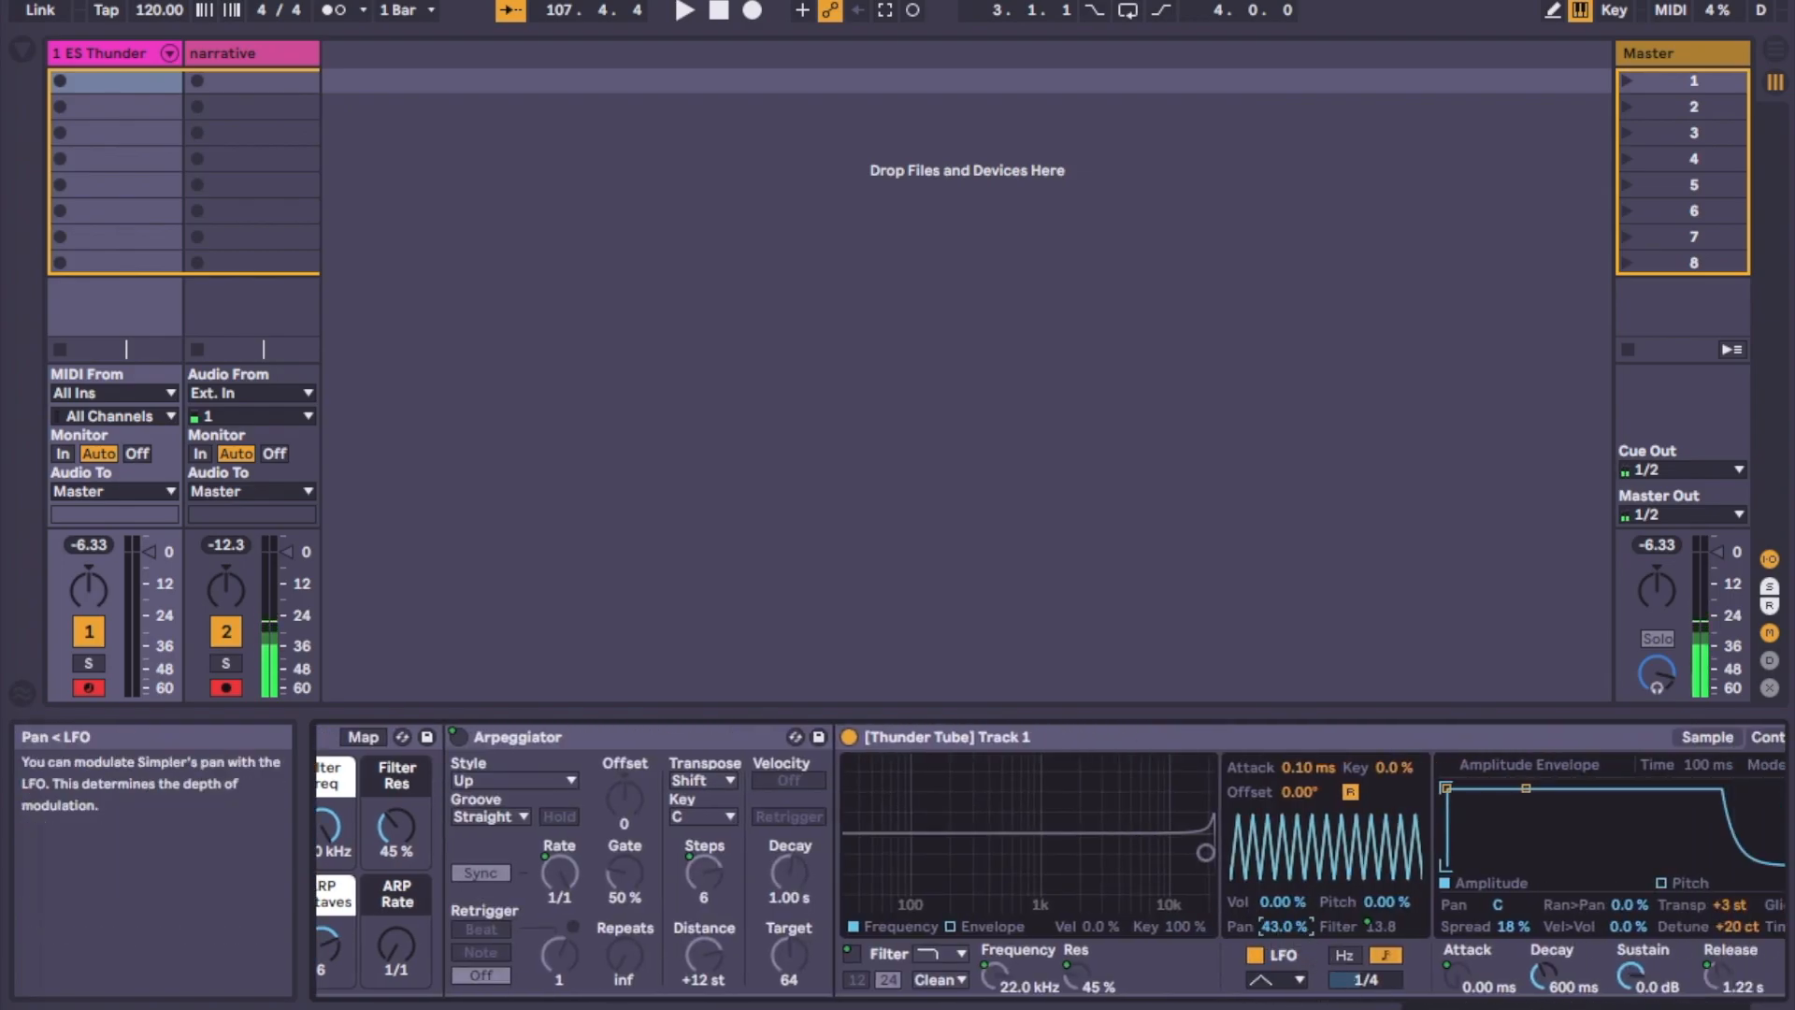
click(1488, 1004)
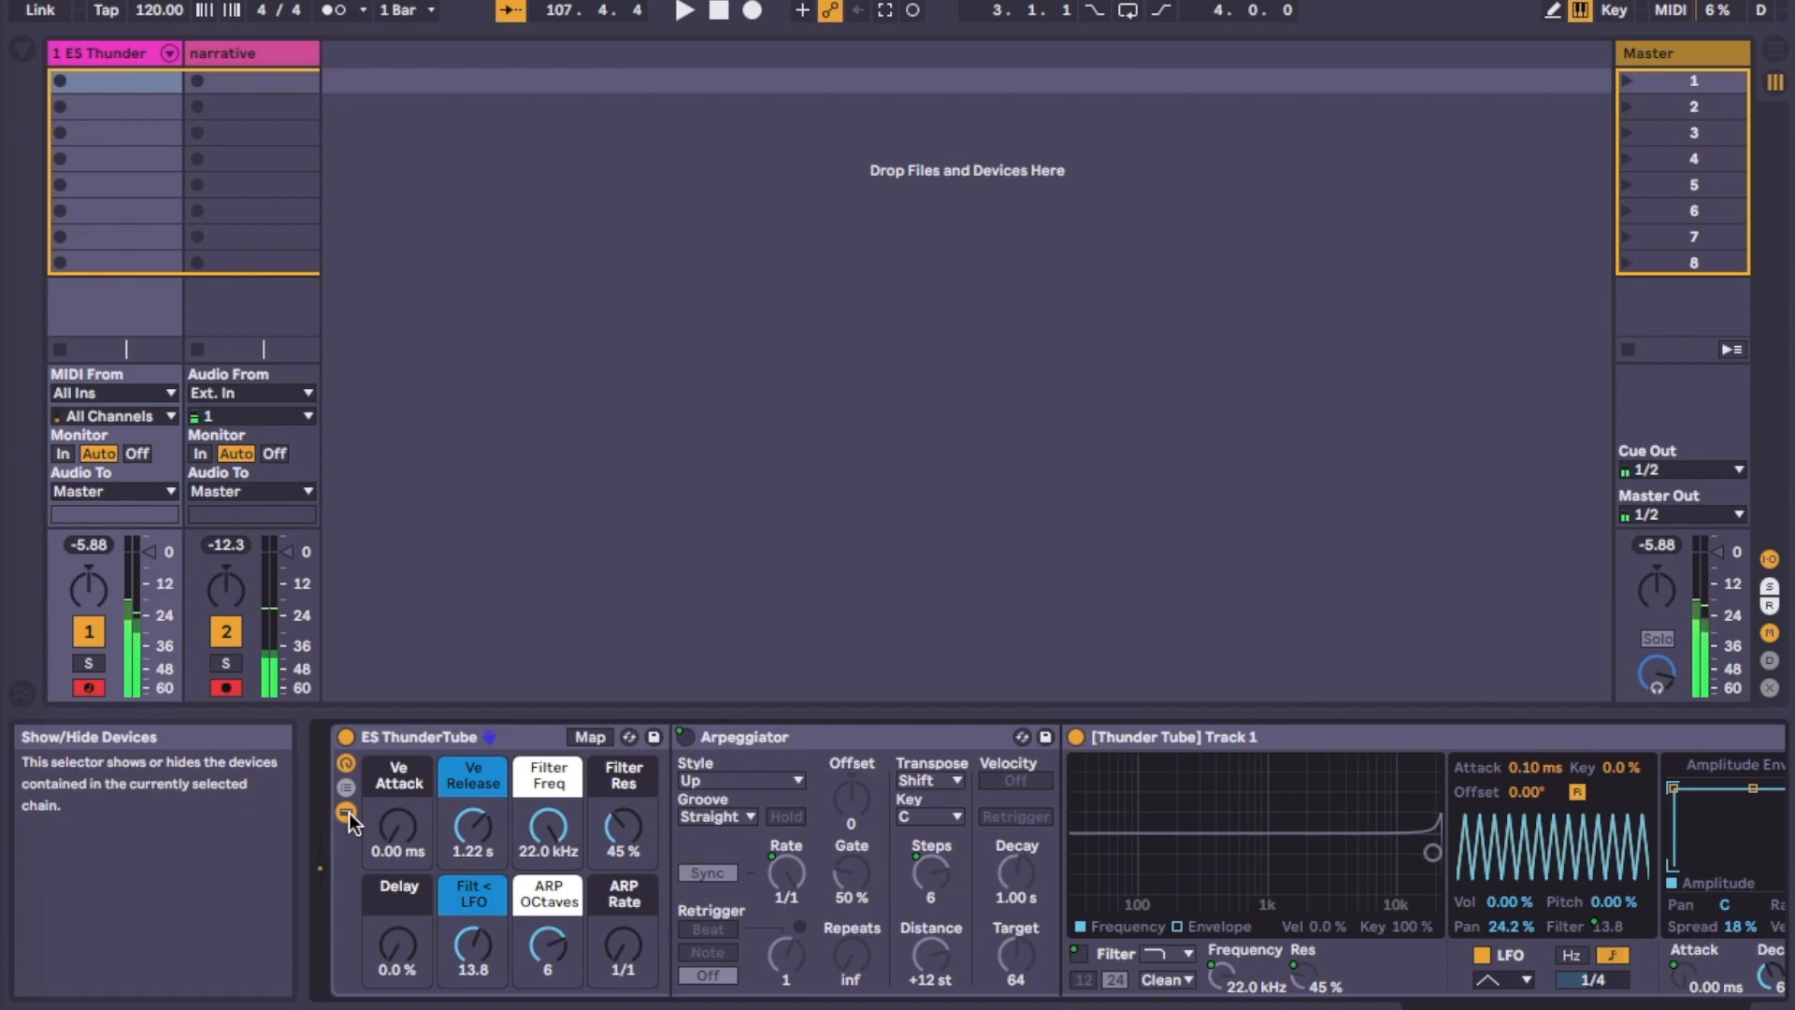
Step: Set the rack macros to ARP Rate 1/12, ARP Octaves 4, Filter Freq 345 Hz and Delay 79 %
drag(623, 945, 624, 933)
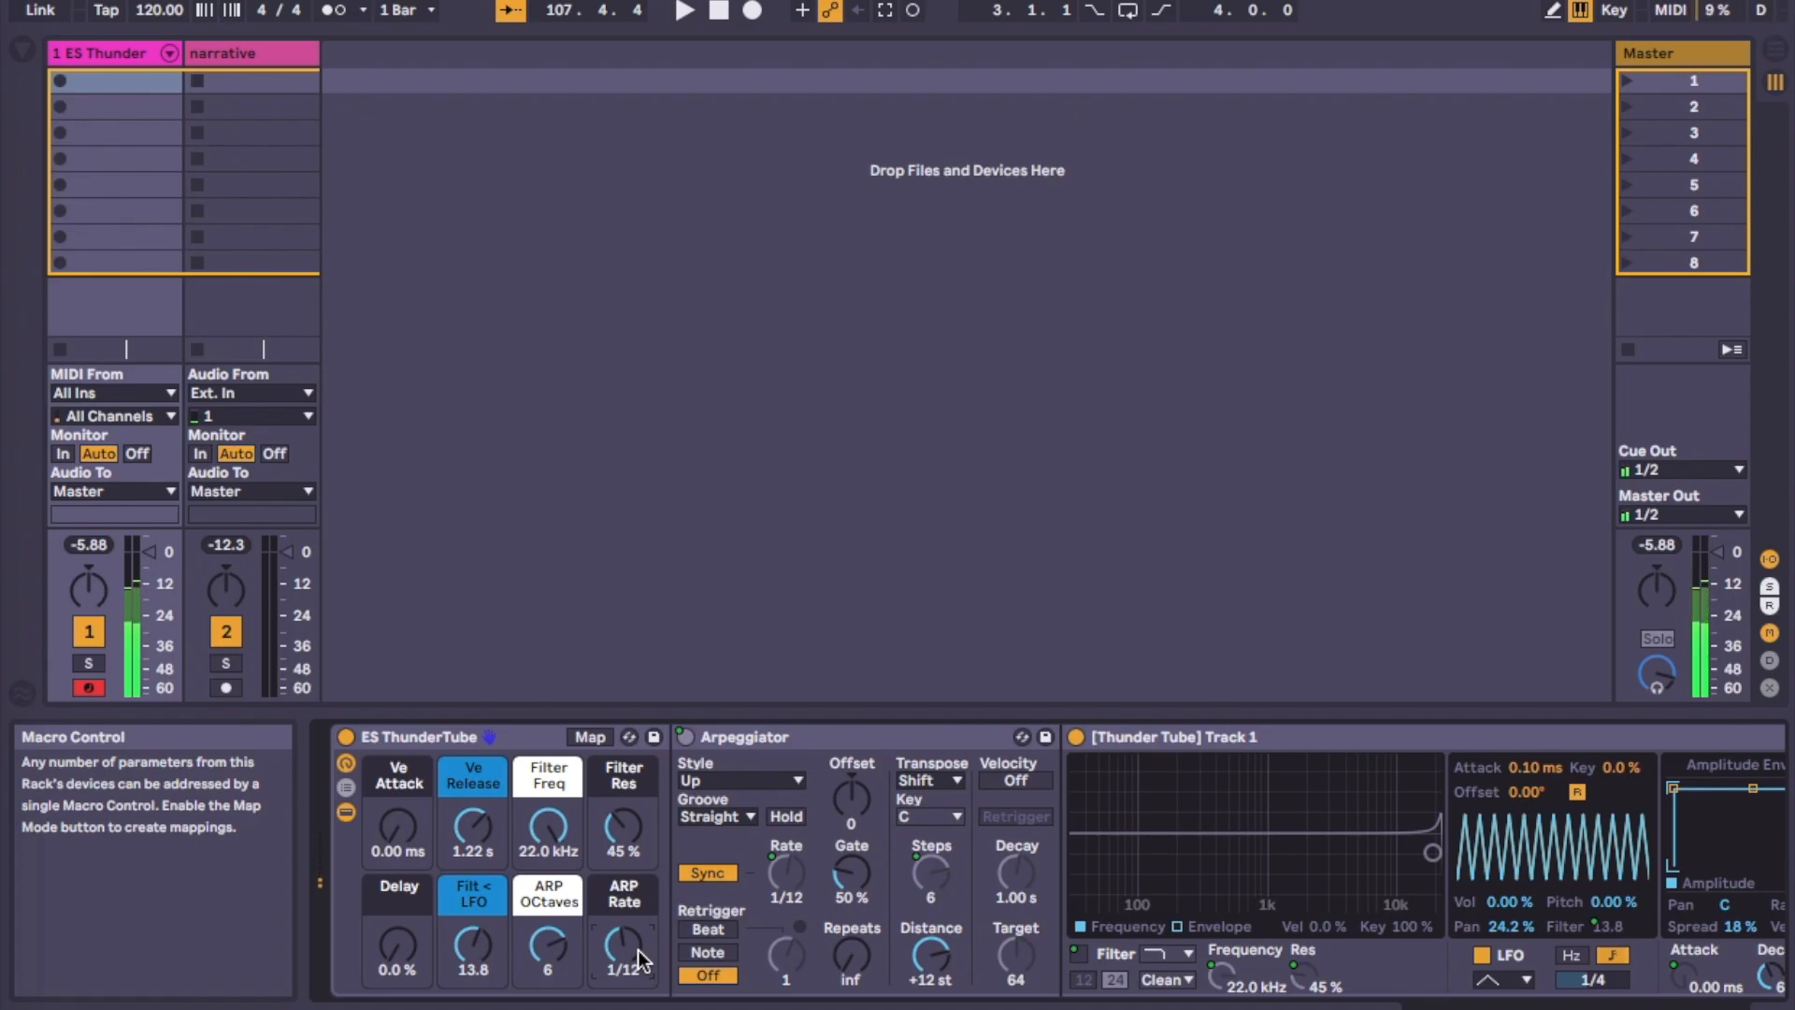
drag(539, 954, 540, 977)
drag(549, 826, 548, 879)
drag(397, 946, 397, 893)
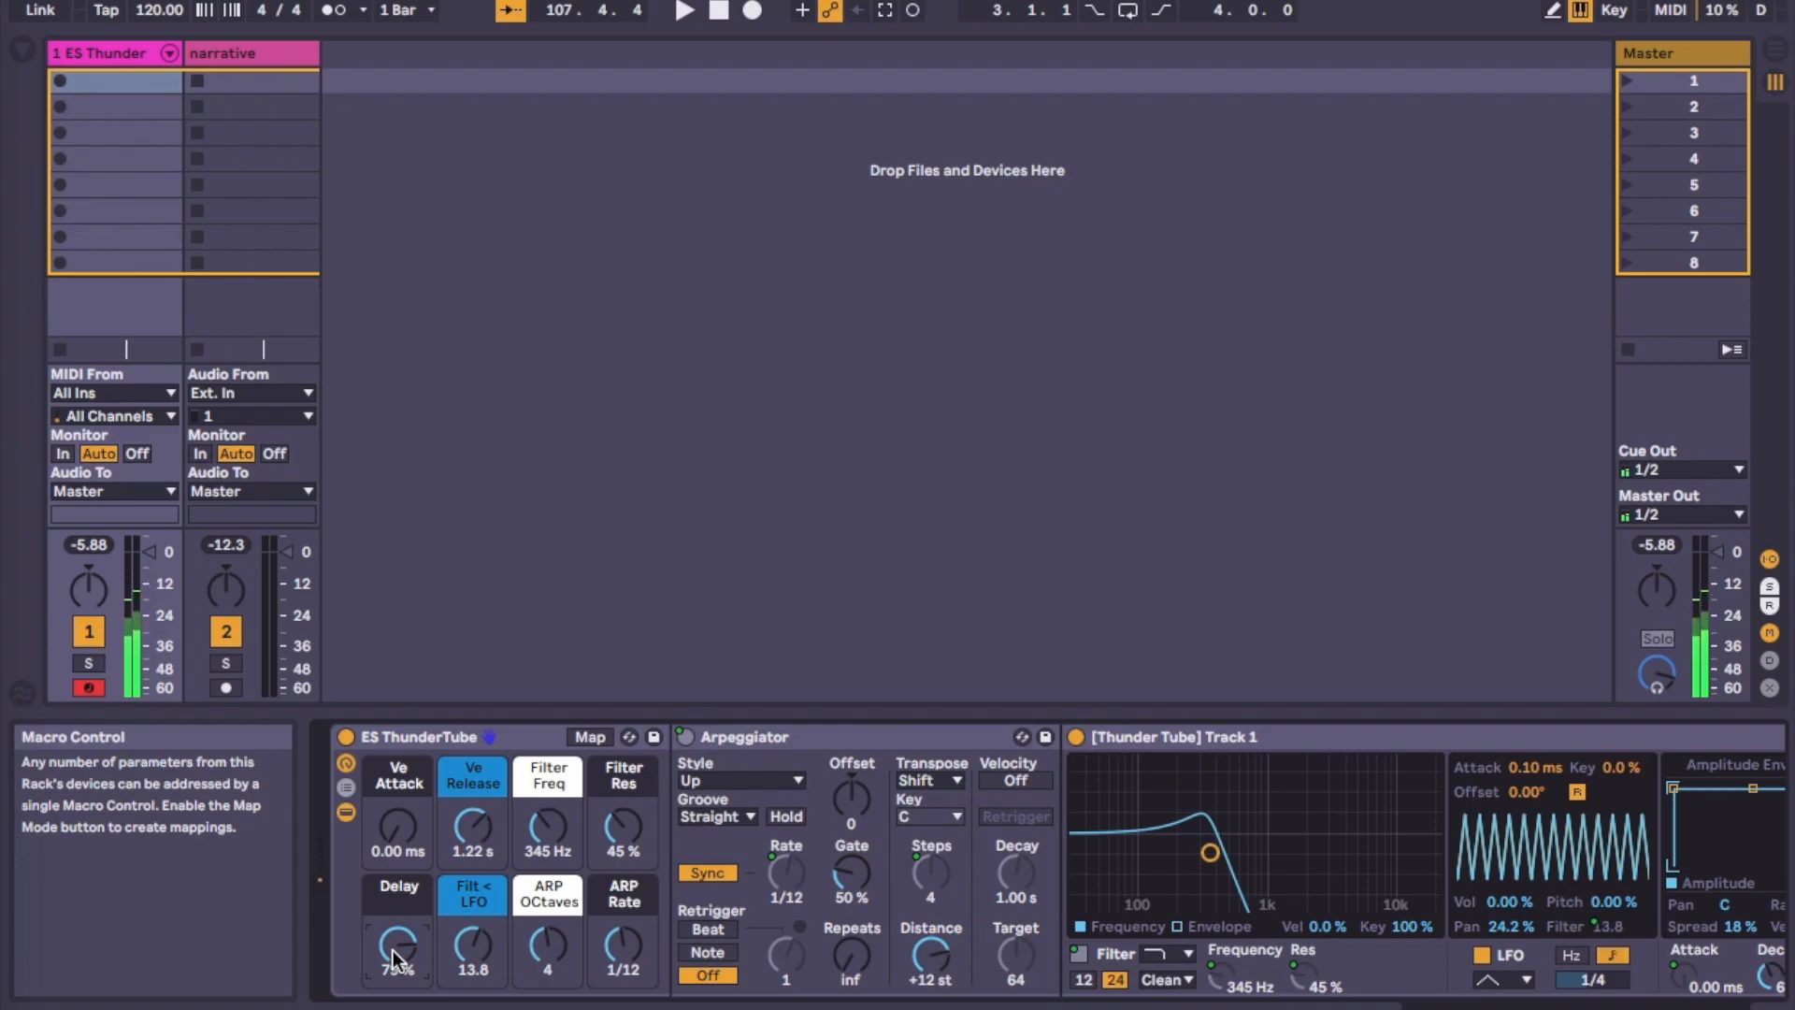
Step: Set the rack macros to ARP Rate 1/1, Filter Freq 4.40 kHz and Filt < LFO 10.0
drag(623, 946, 622, 991)
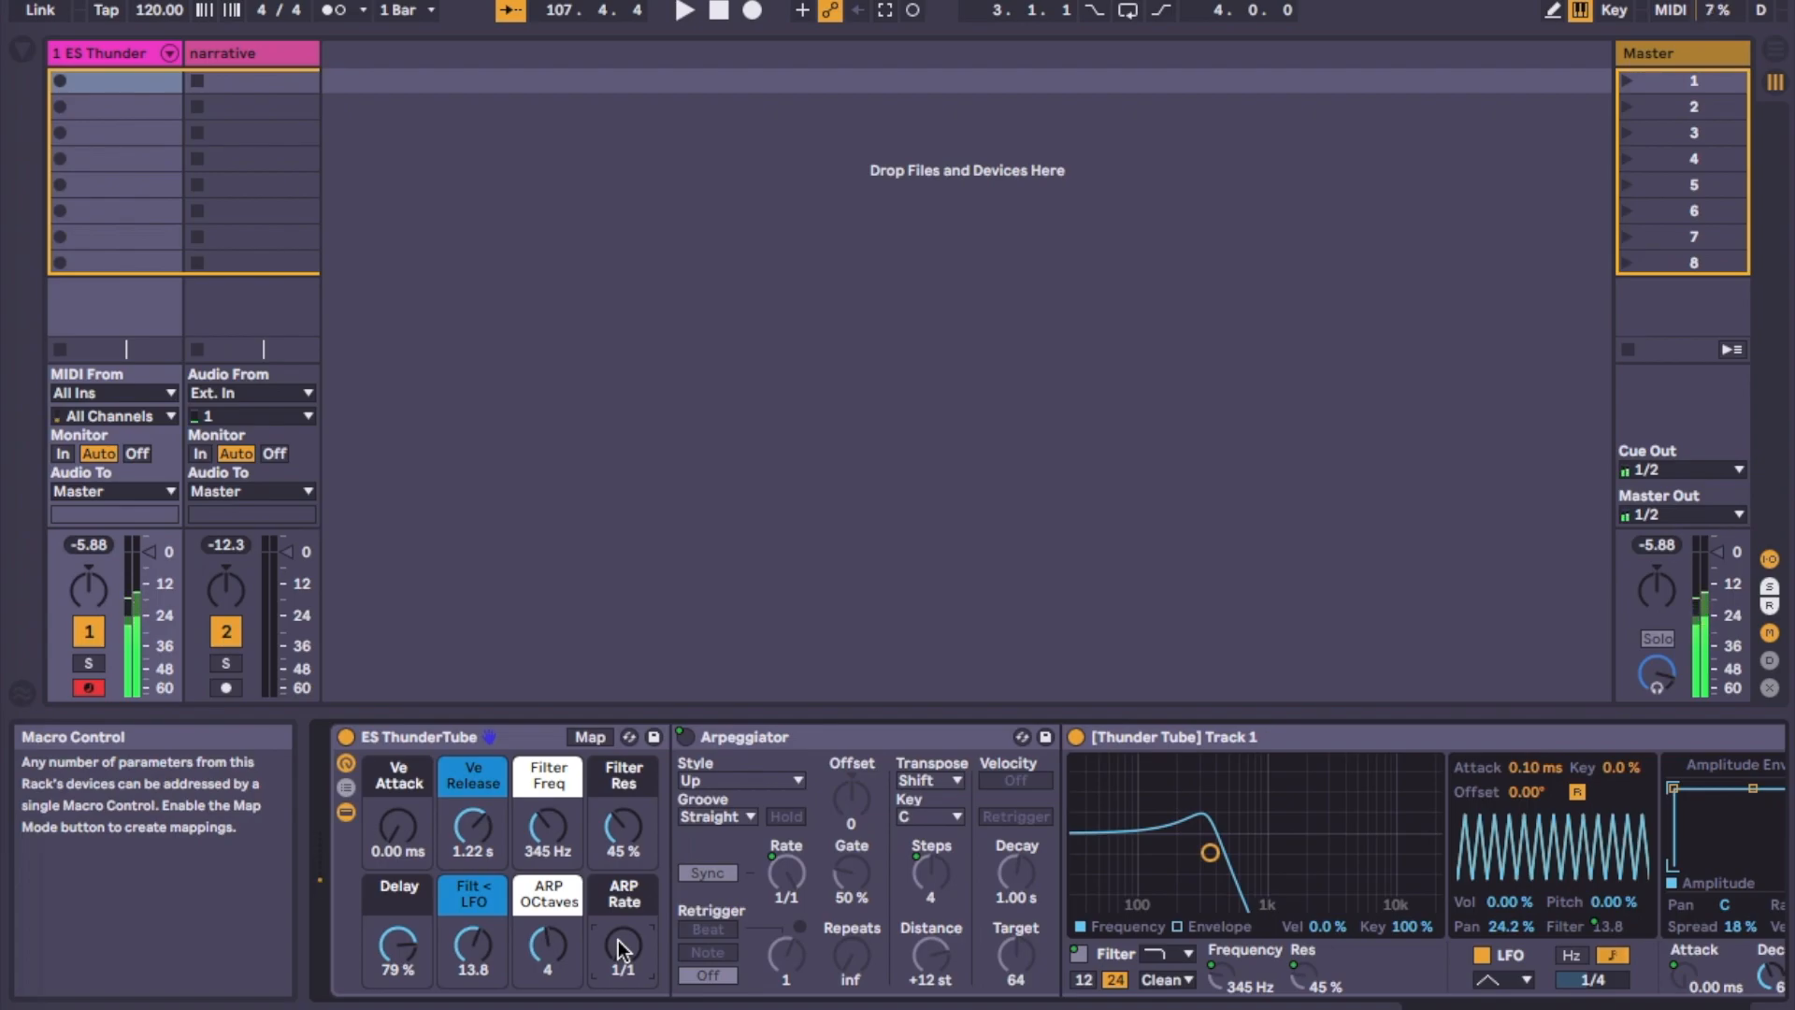
drag(547, 832, 547, 757)
drag(472, 945, 472, 959)
Step: Change the Thunder Tube Simpler's LFO waveshape to Sawtooth Up
click(1502, 979)
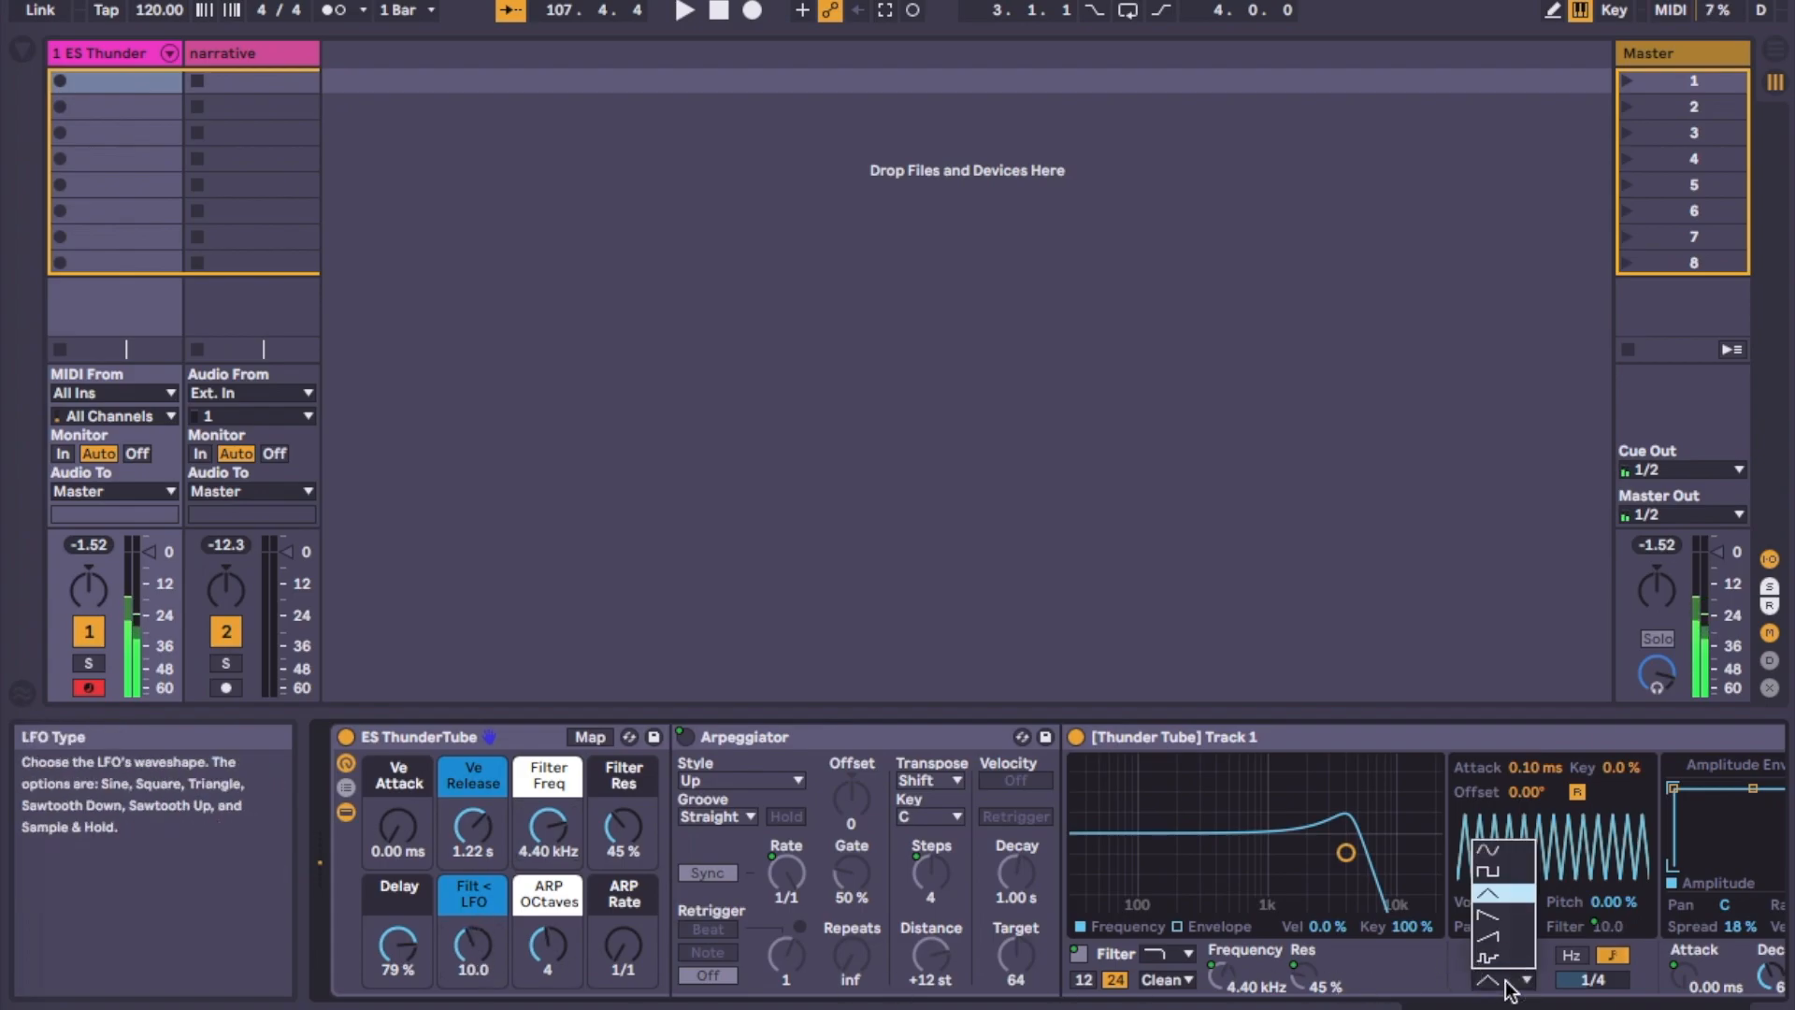
click(1499, 936)
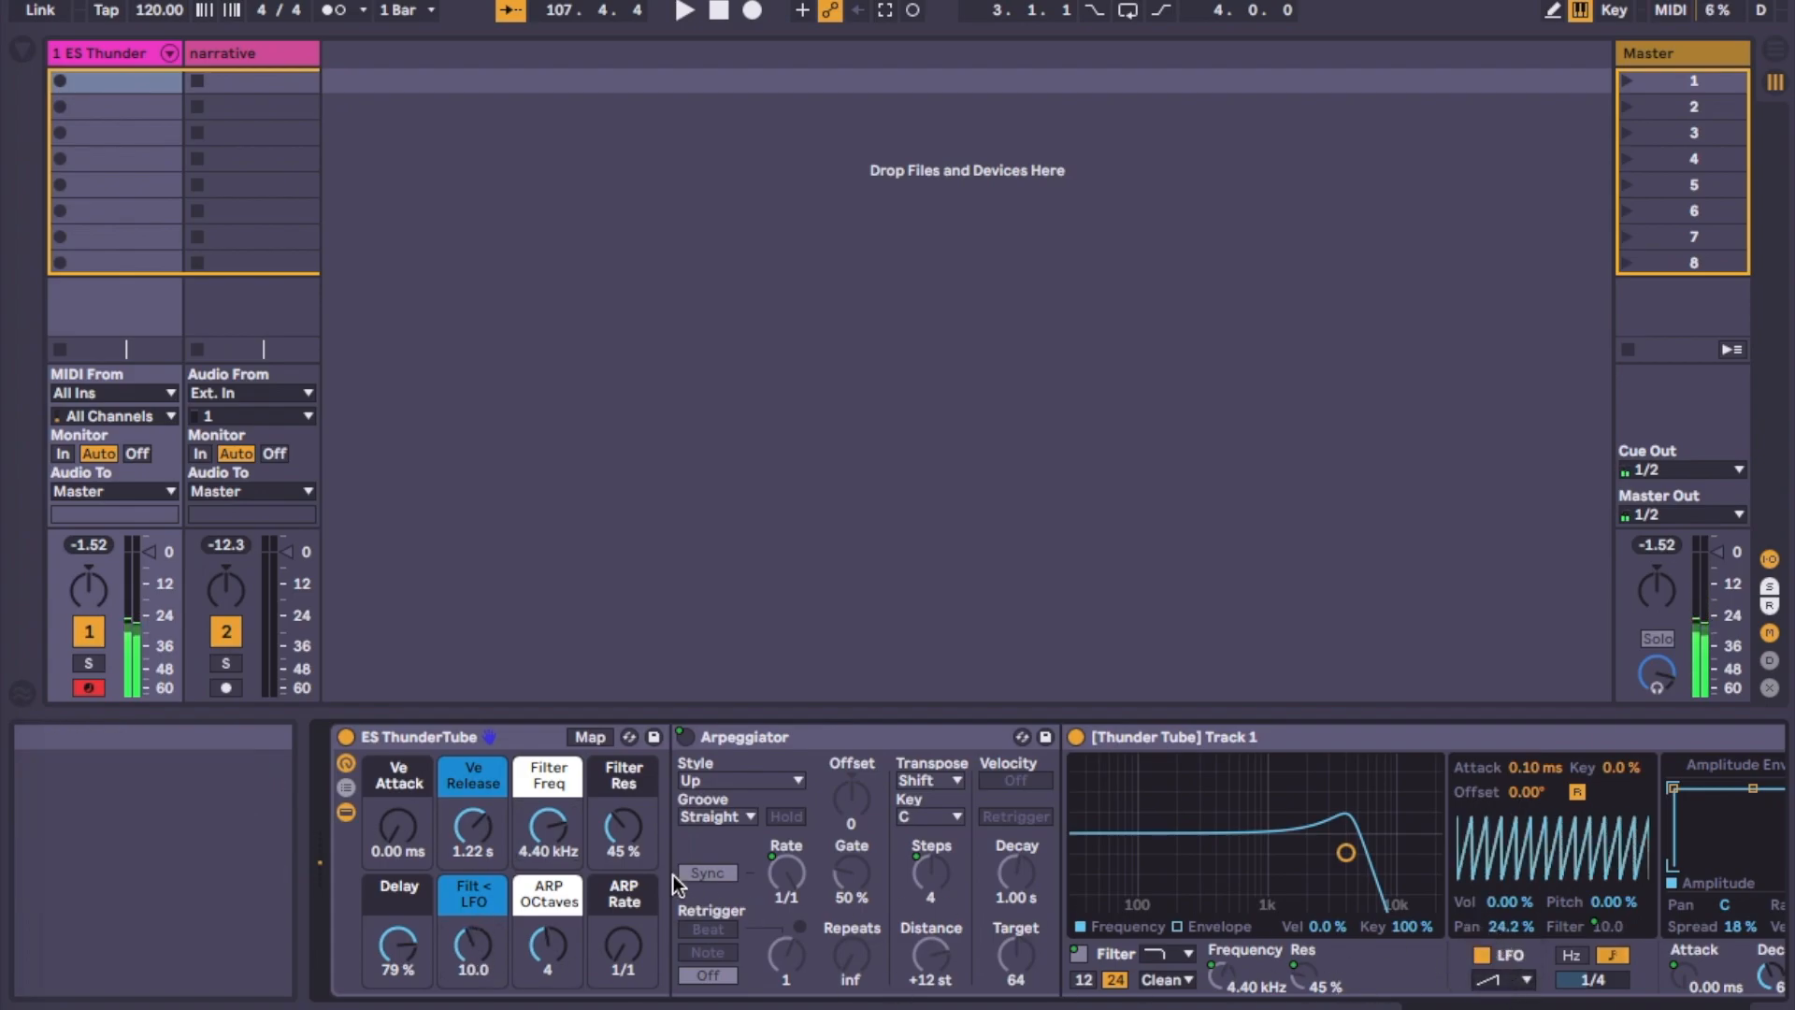
Step: Lower the Filter Freq macro to 550 Hz and the Delay macro to 39 %
drag(553, 829, 553, 879)
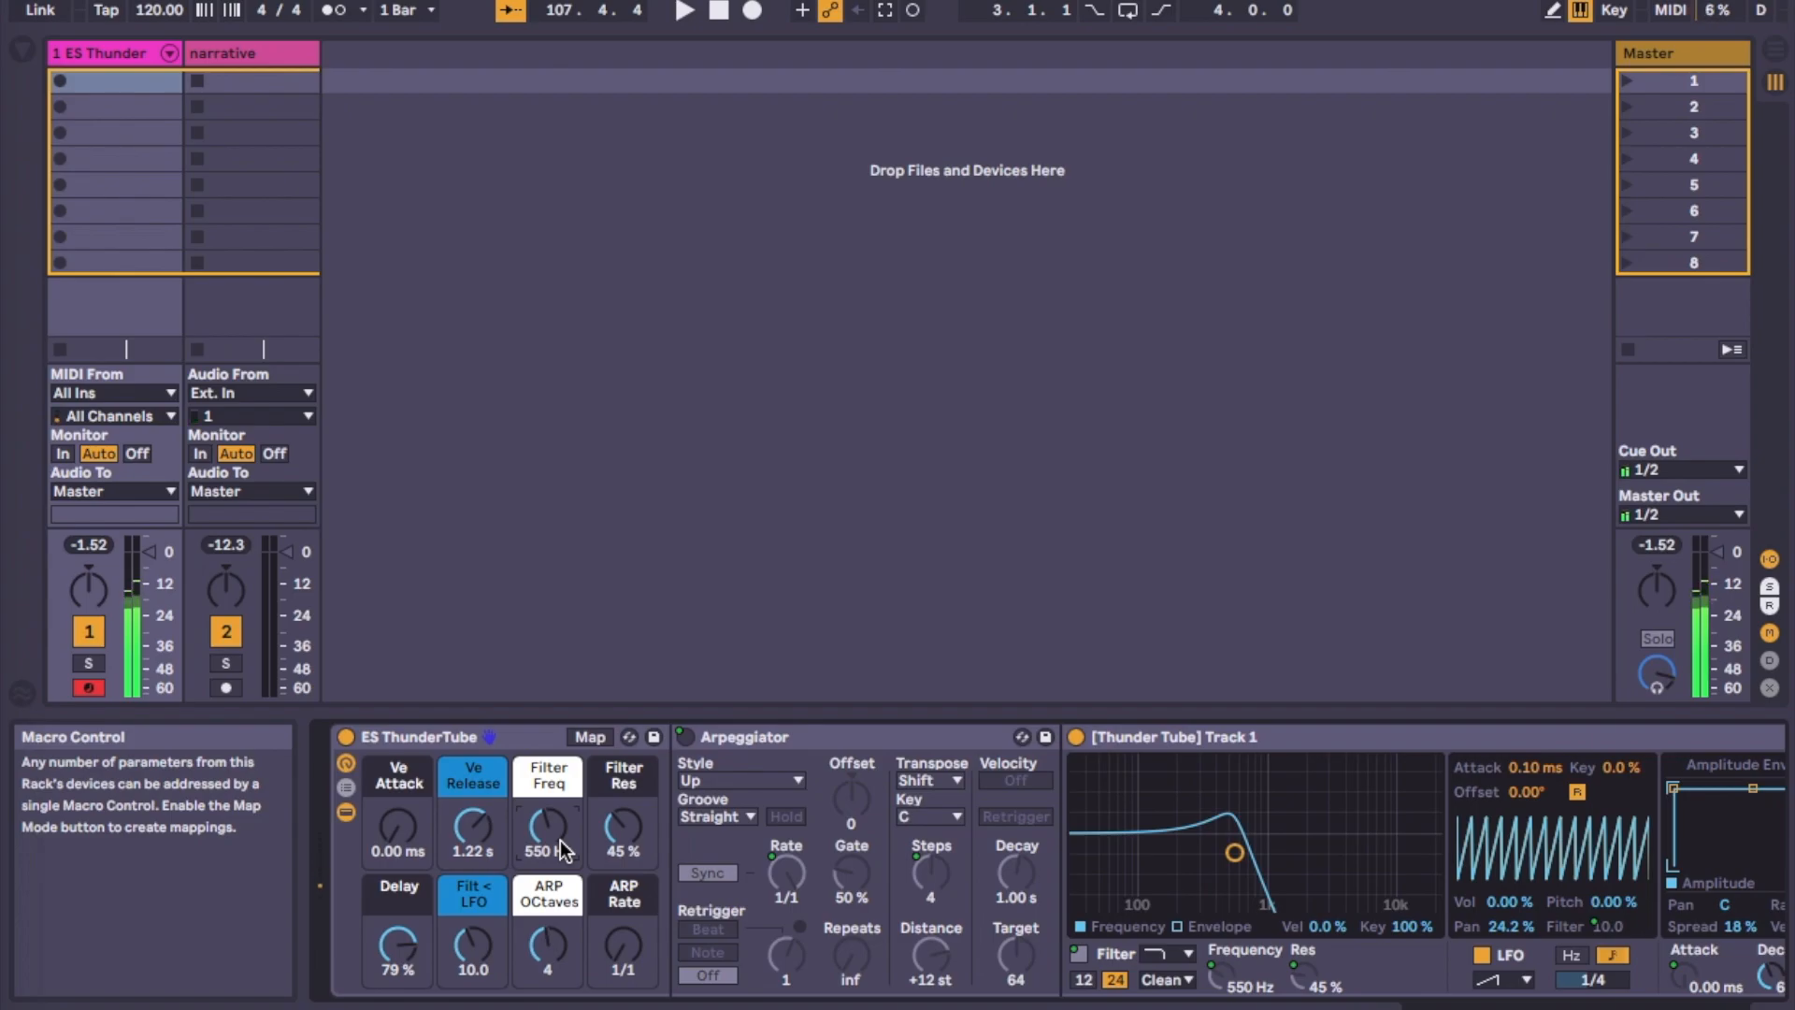
drag(391, 944, 391, 980)
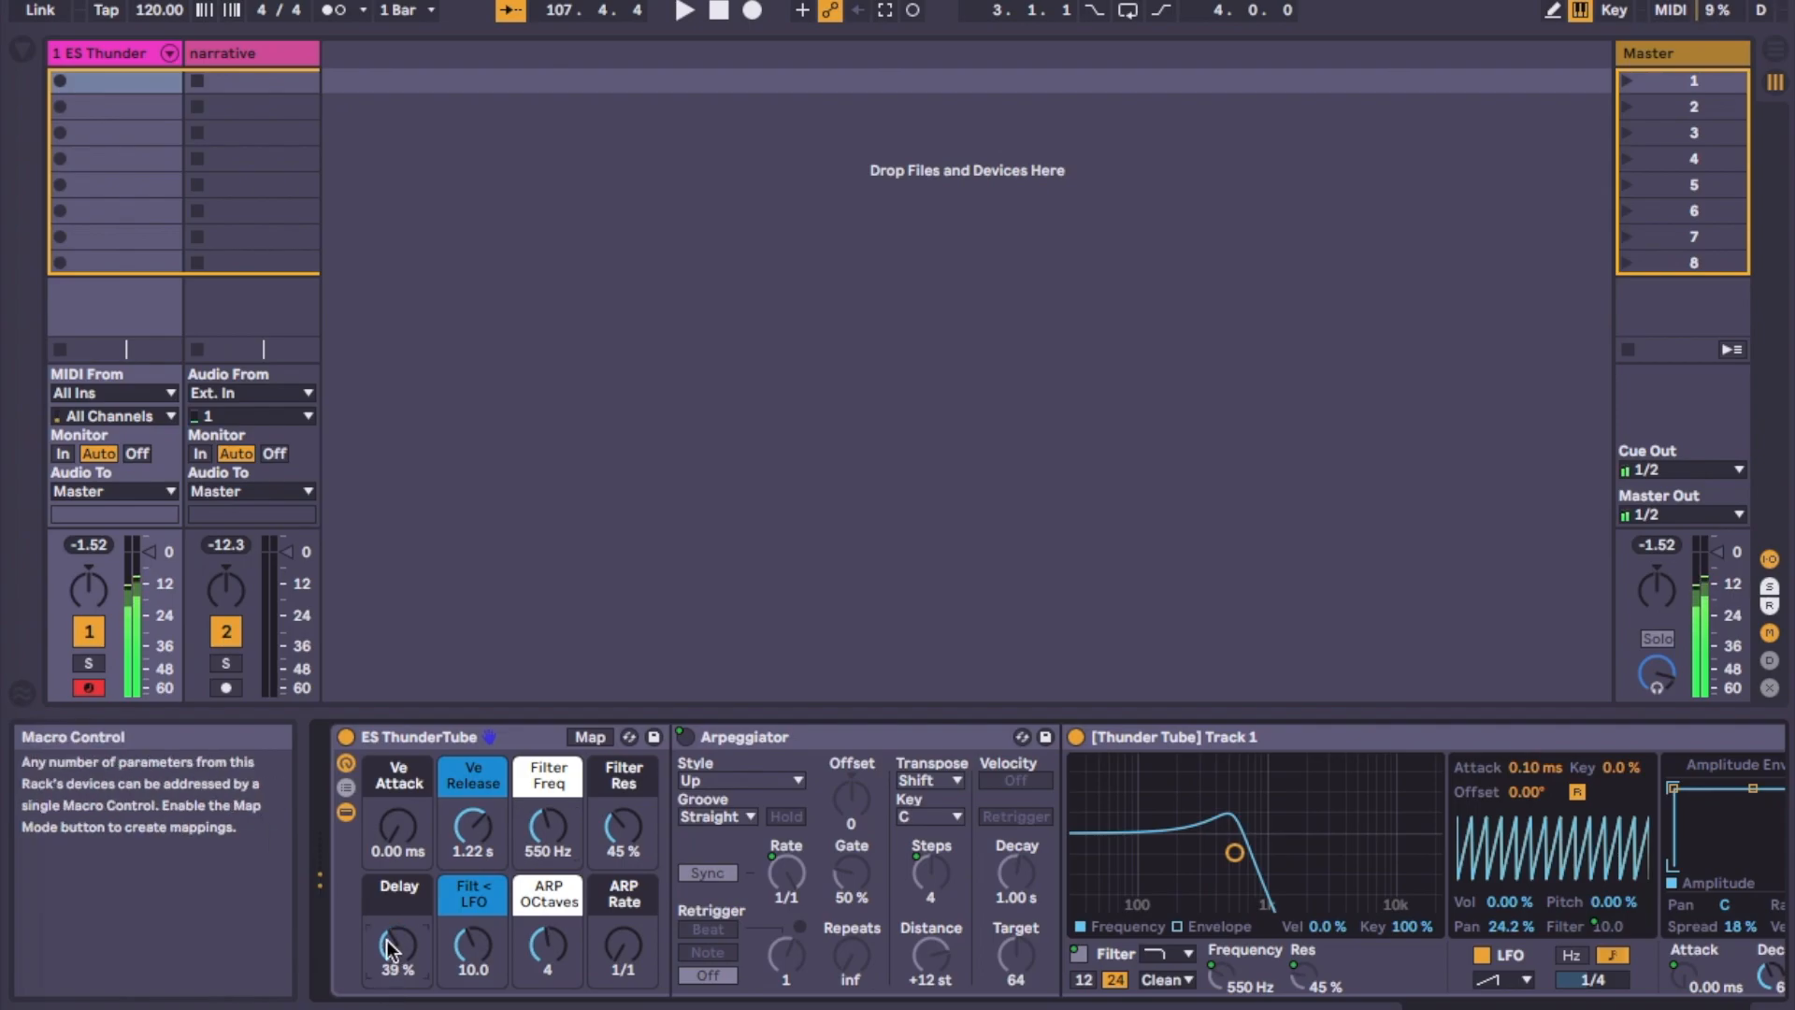